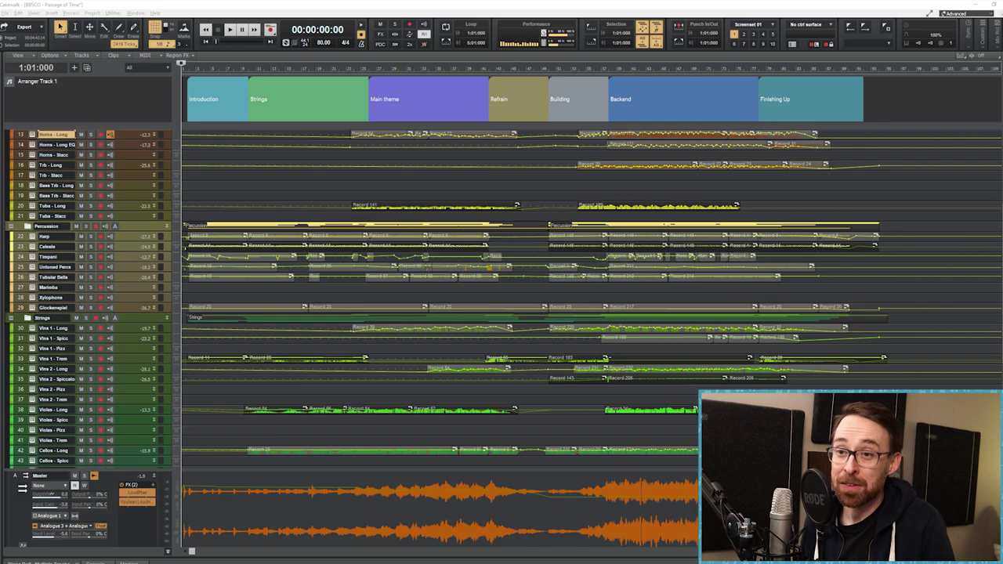
Look through the track list from the Winds folder down to the Strings folder and return to the first tracks
scroll(84, 240, up, 5)
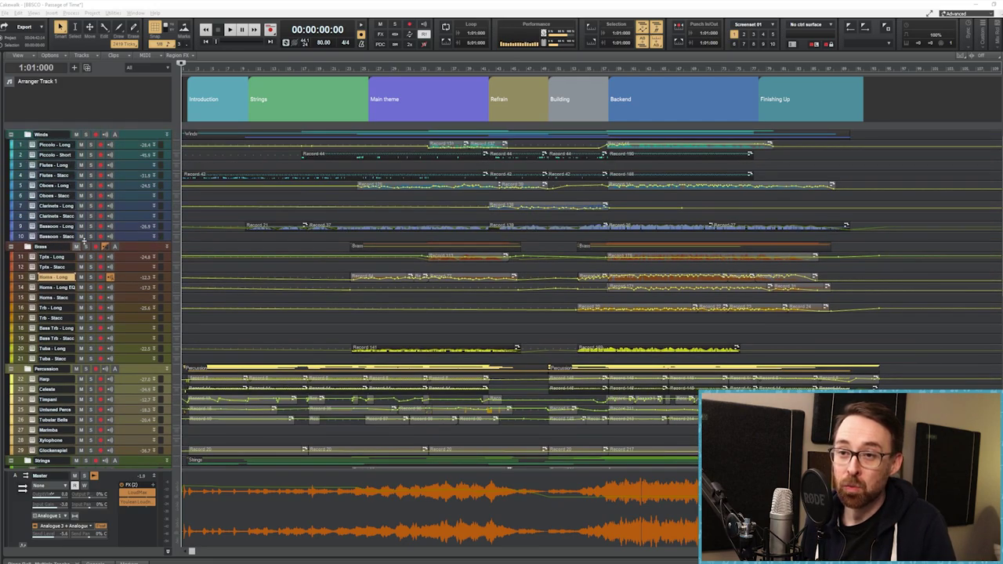
scroll(110, 200, down, 3)
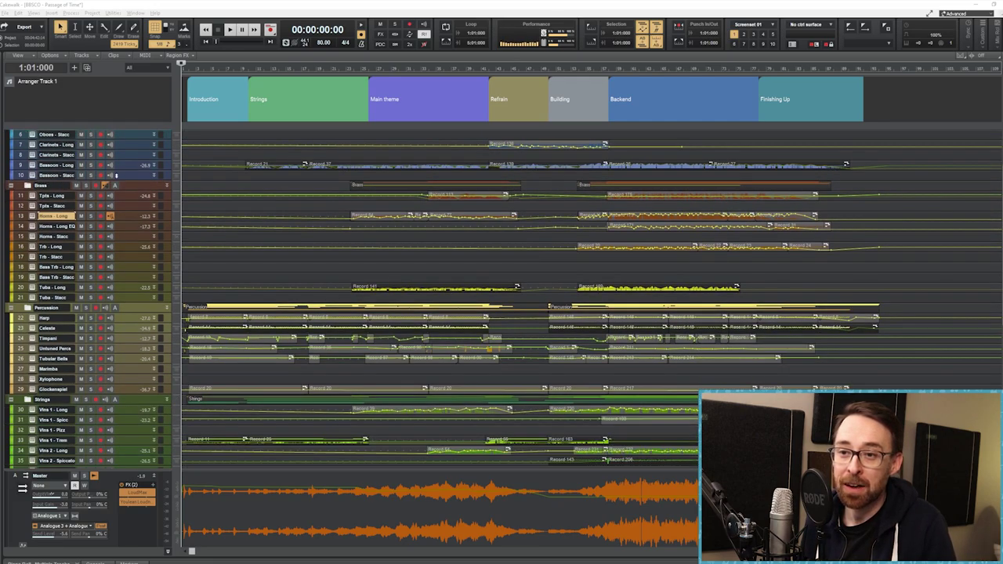
scroll(110, 201, up, 3)
scroll(300, 282, down, 3)
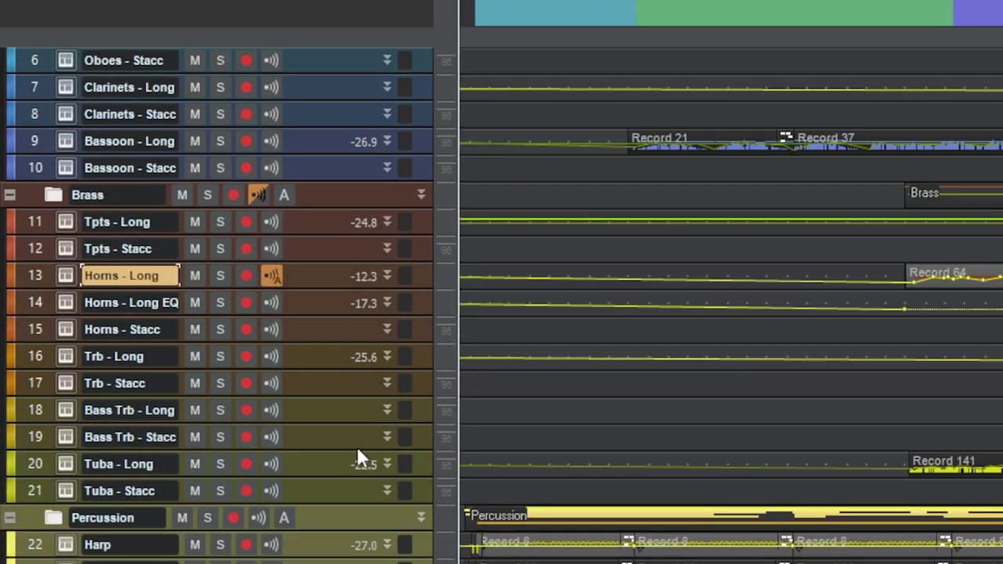
scroll(296, 453, down, 4)
scroll(287, 398, down, 3)
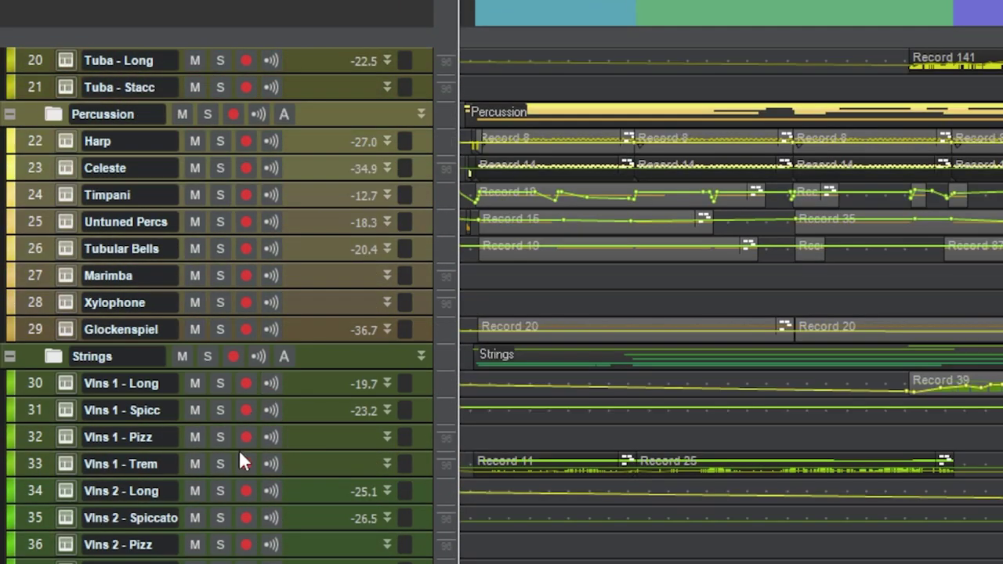
scroll(287, 314, up, 10)
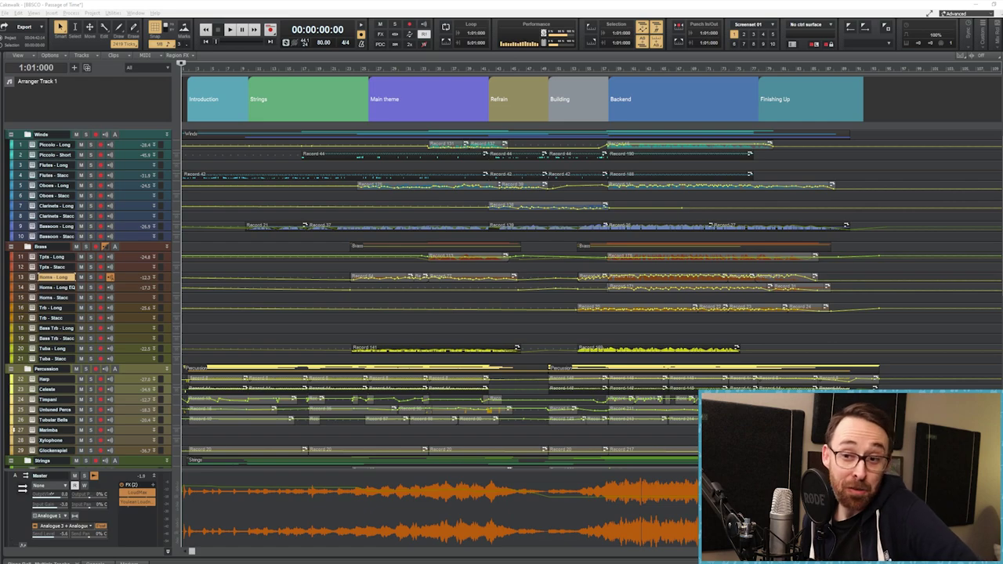
Open the instrument window of the Horns - Long track and reposition it so the whole interface fits on screen
click(31, 276)
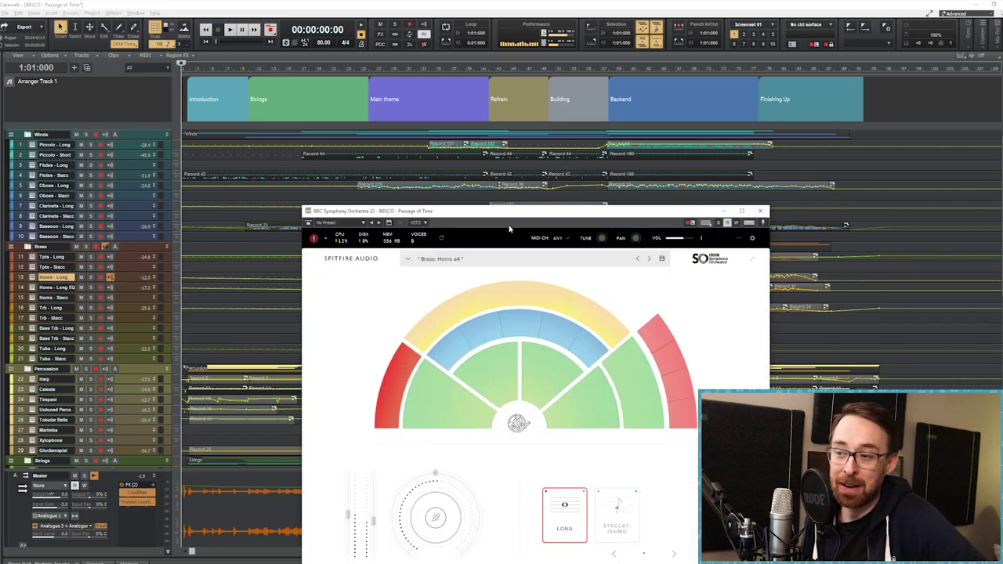
drag(481, 222, 426, 133)
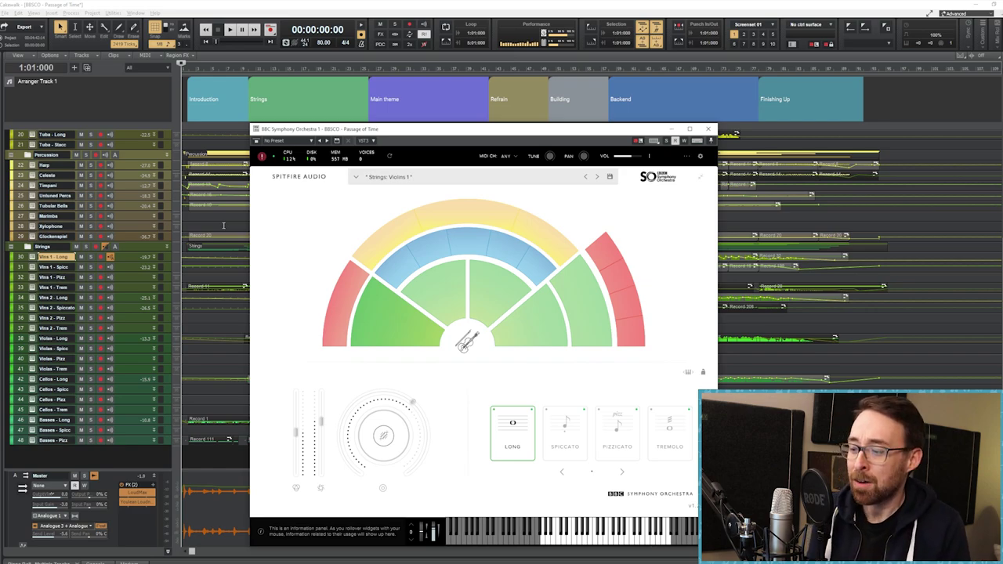
Activate the Spiccato technique alongside Long in the Violins 1 instrument, and close the instrument window
click(565, 424)
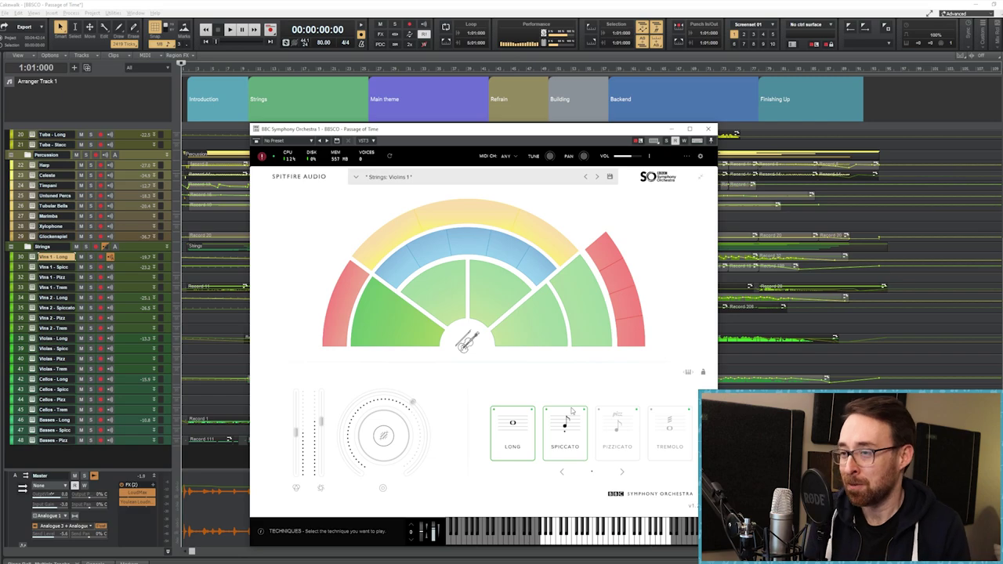
click(708, 128)
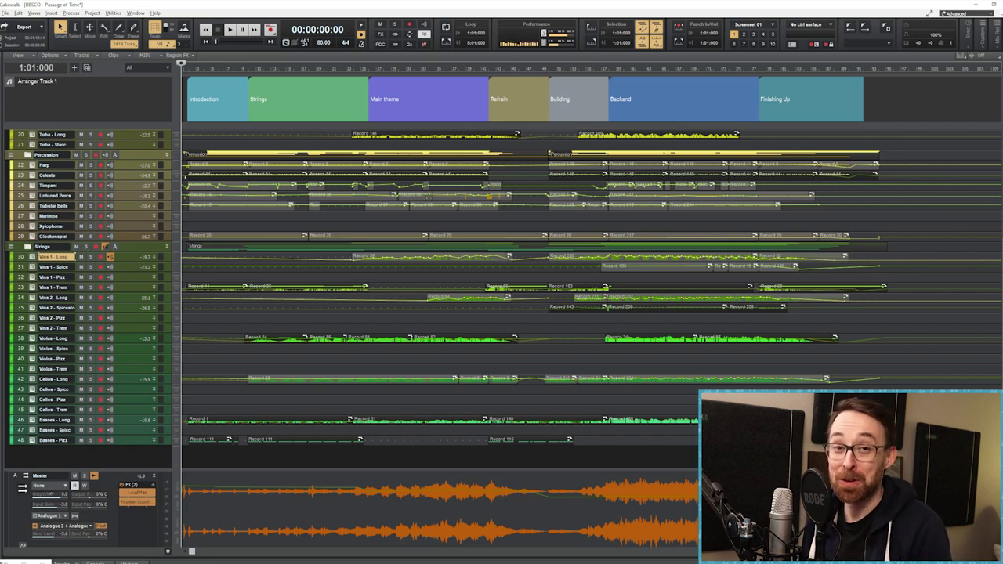
Play the whole arrangement from the start to beyond the Finishing Up section, following the tracks, and stop playback
key(space)
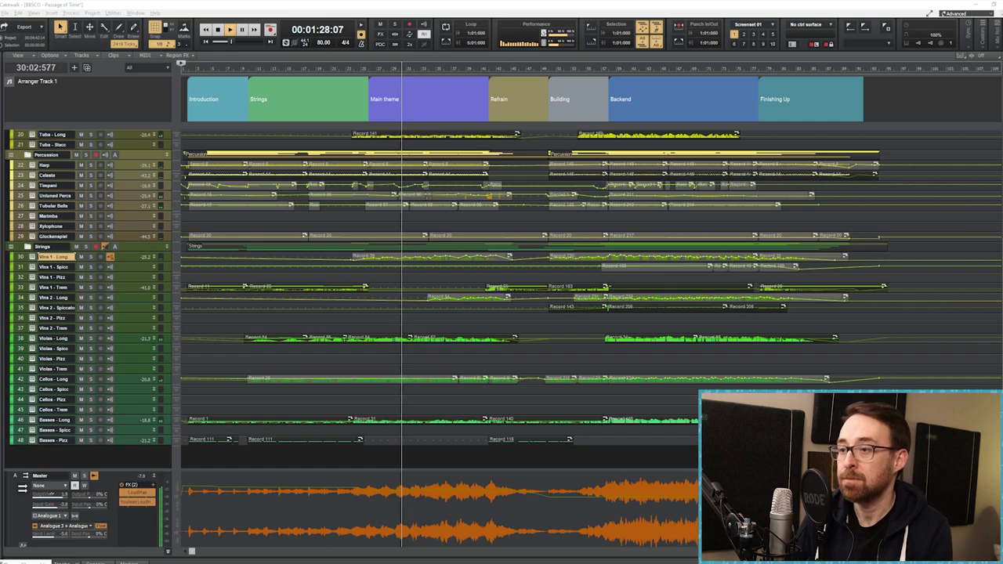
scroll(313, 265, up, 6)
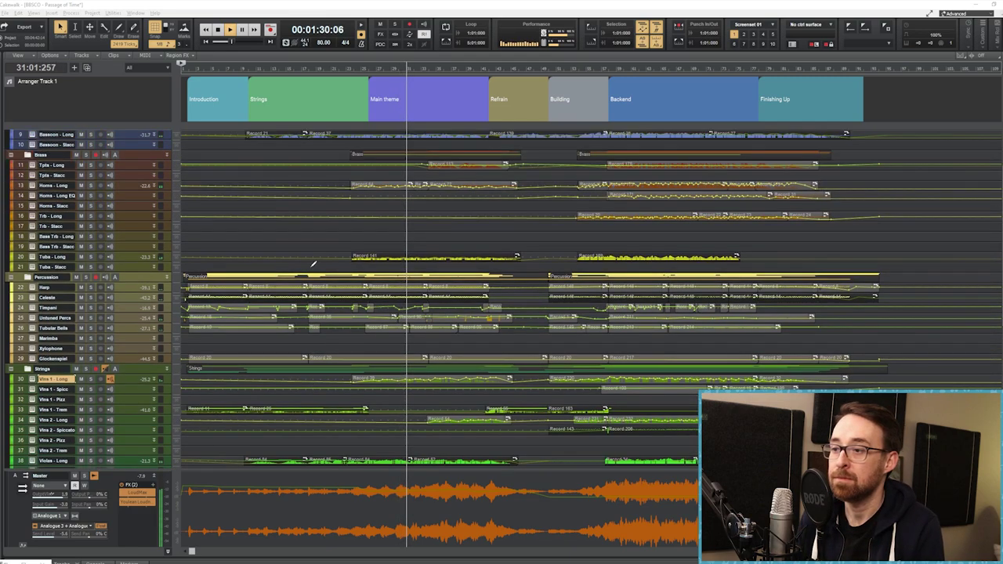
scroll(313, 265, up, 1)
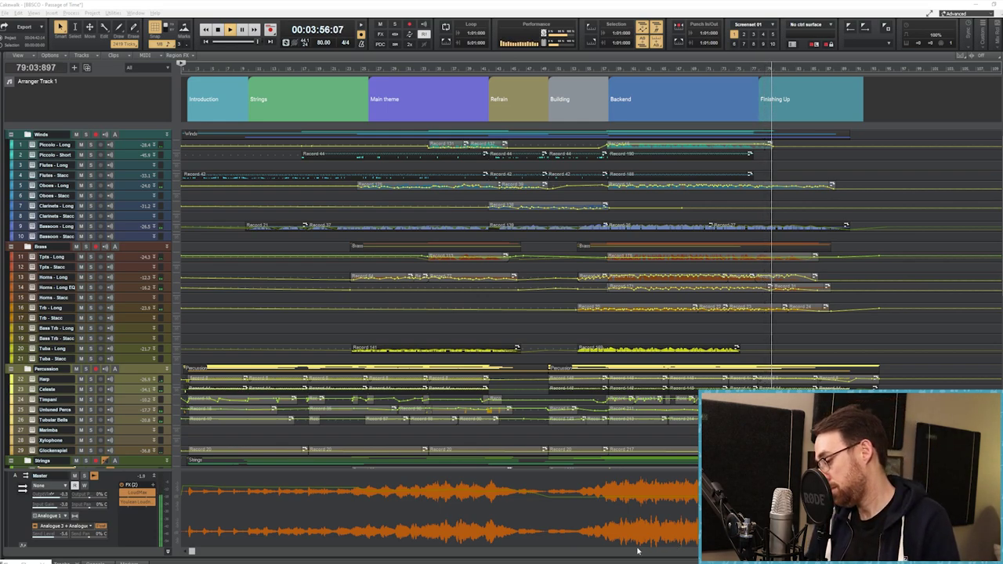
drag(193, 552, 443, 555)
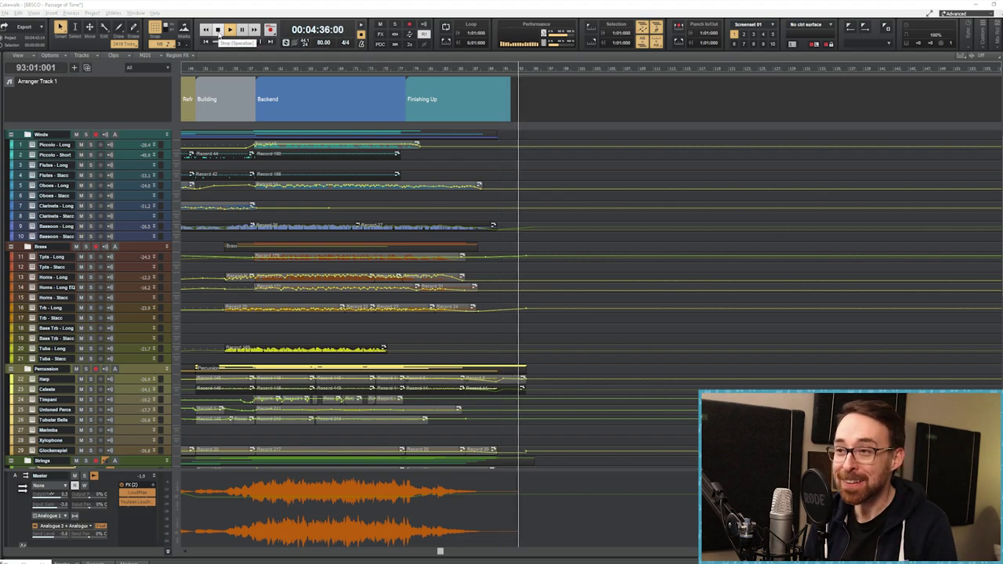
click(218, 30)
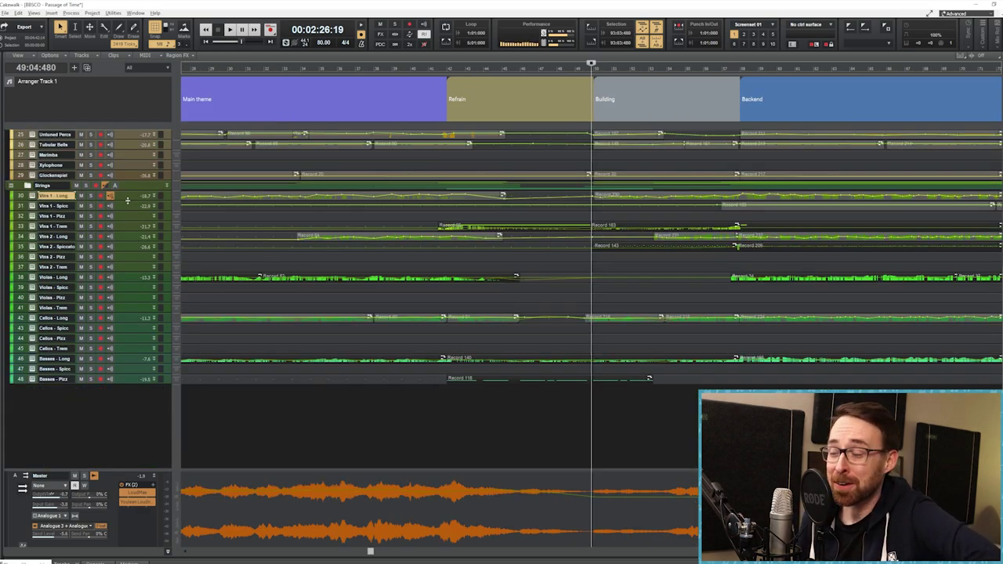
Enlarge the Vlns 1 - Long track and examine its expression automation from the Refrain to the Finishing Up section
drag(124, 200, 116, 319)
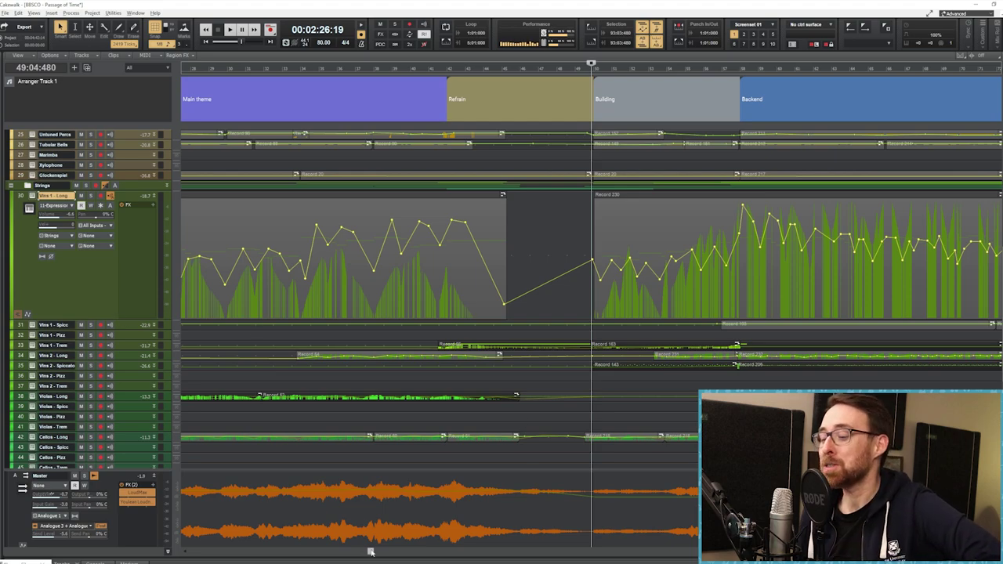
drag(370, 551, 463, 552)
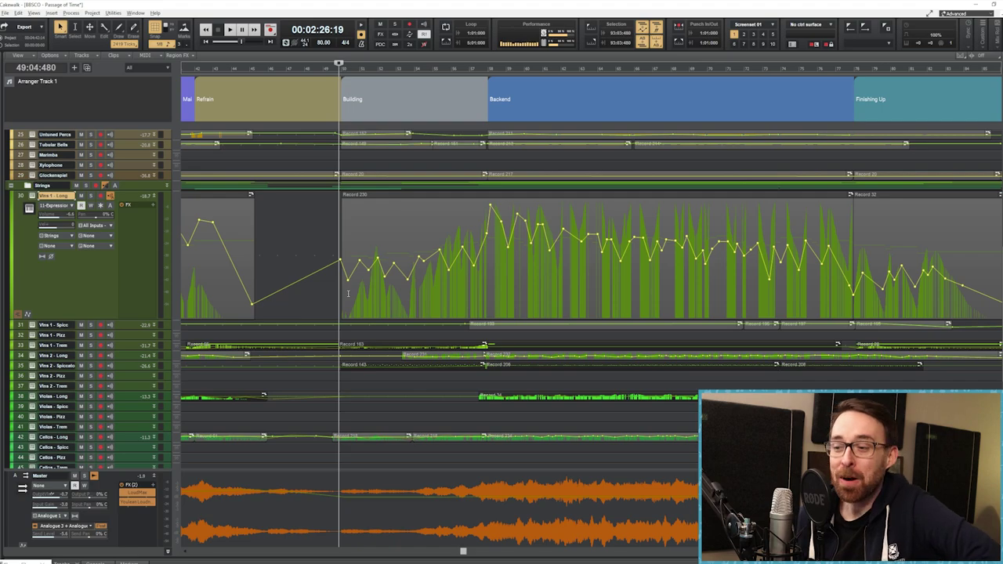
Enlarge the Horns - Long and Horns - Long EQ tracks in turn to compare their expression automation, collapsing each again
scroll(348, 294, up, 5)
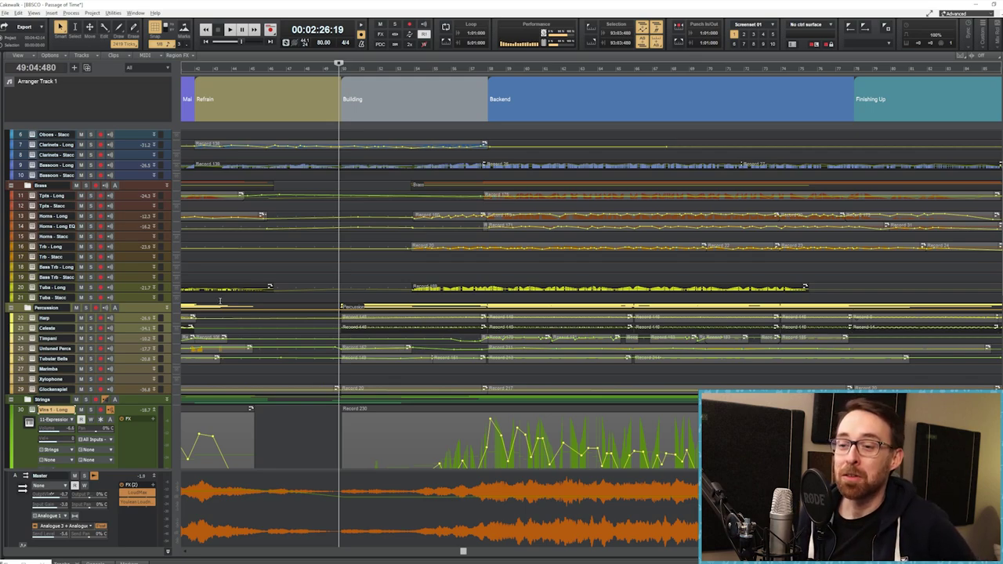
drag(124, 223, 126, 304)
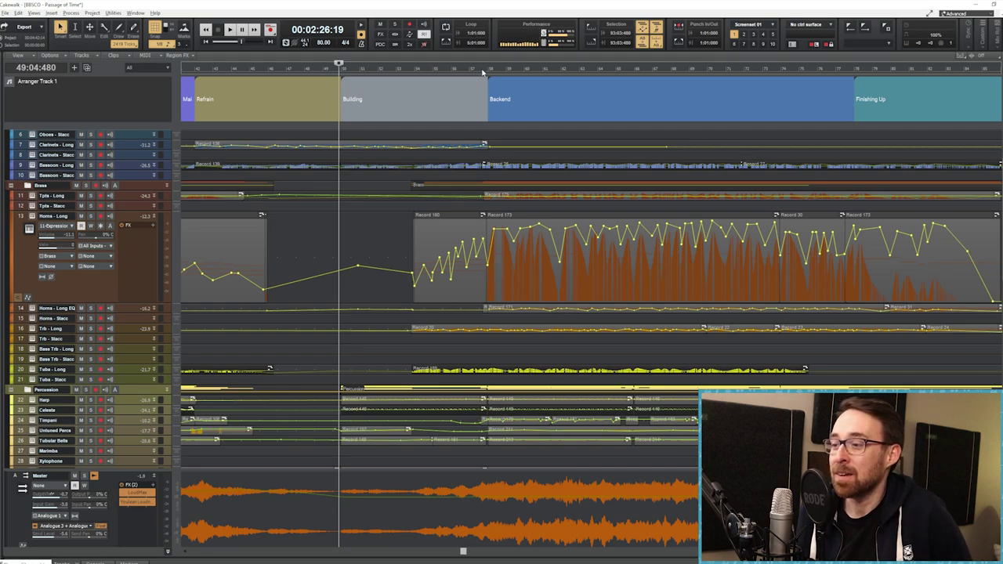
key(Down)
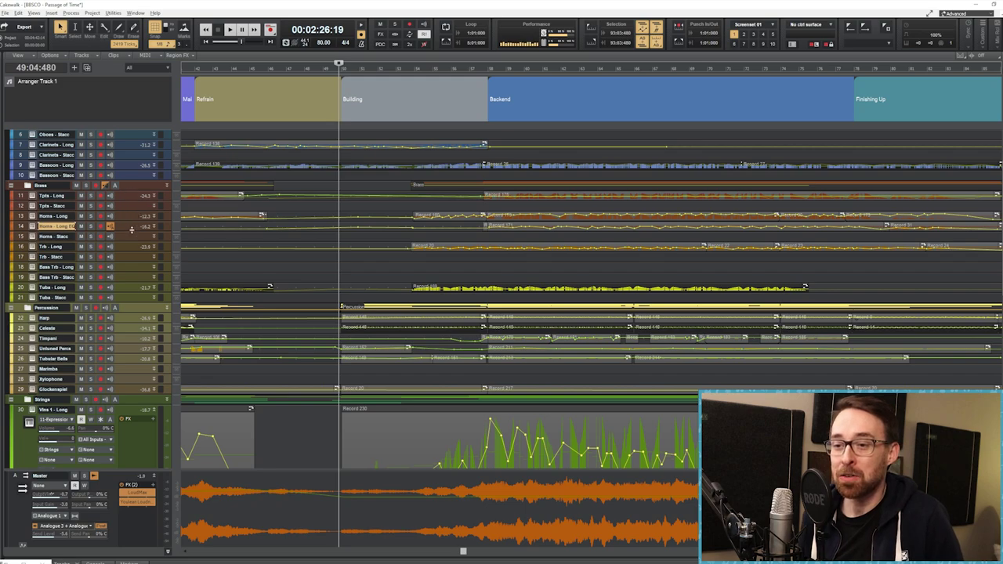
drag(131, 231, 131, 241)
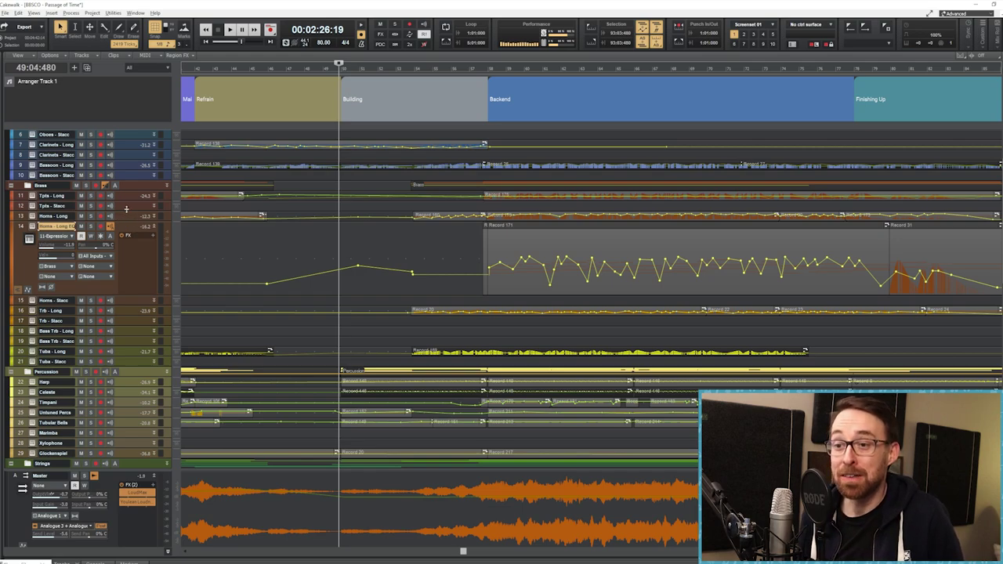
drag(127, 228, 132, 222)
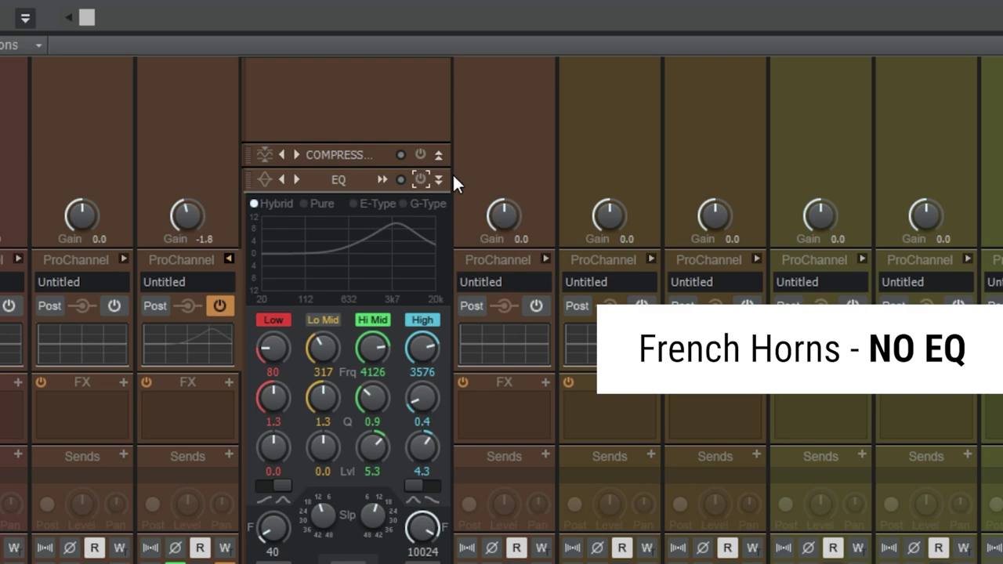
Enable the EQ module on the Horns - Long EQ channel and return to the full track view
click(421, 179)
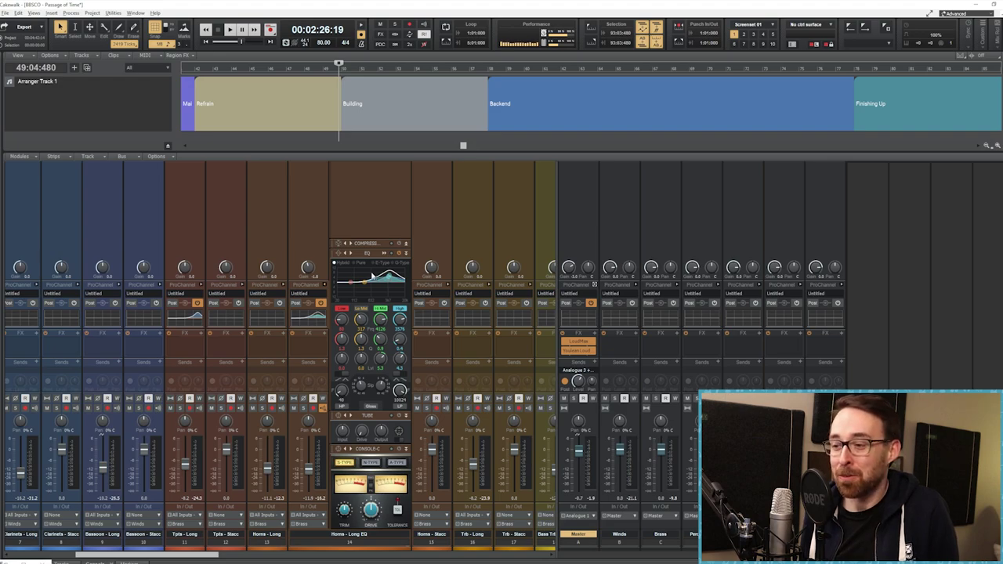
key(d)
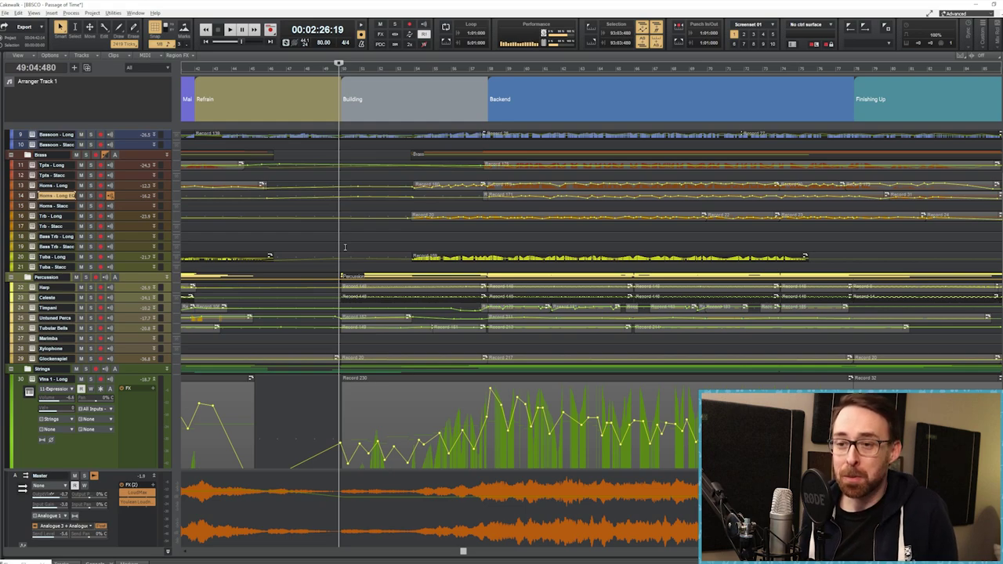
Enlarge the Timpani track to show its volume automation around the Refrain, Building and Backend sections
scroll(345, 248, down, 1)
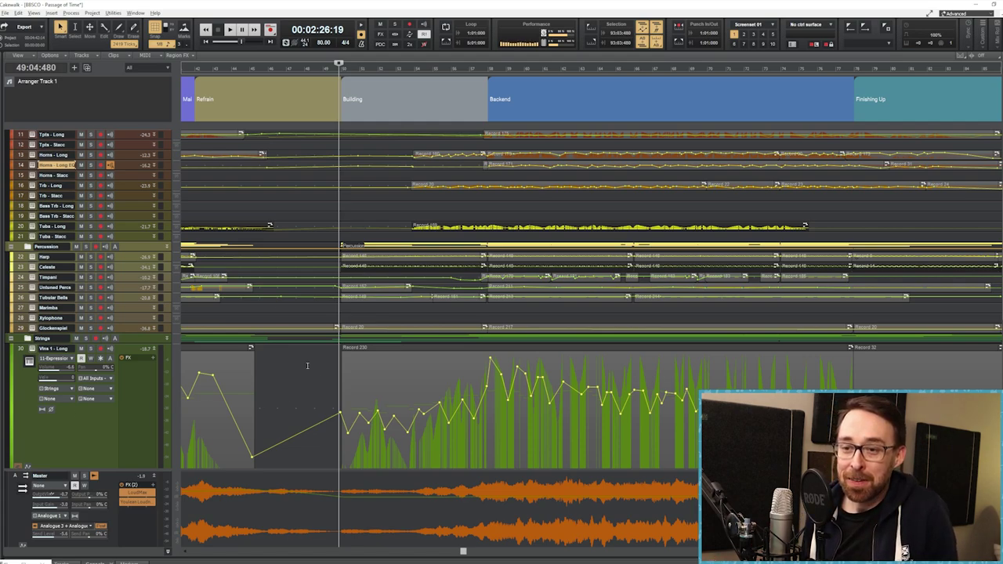
scroll(149, 278, down, 1)
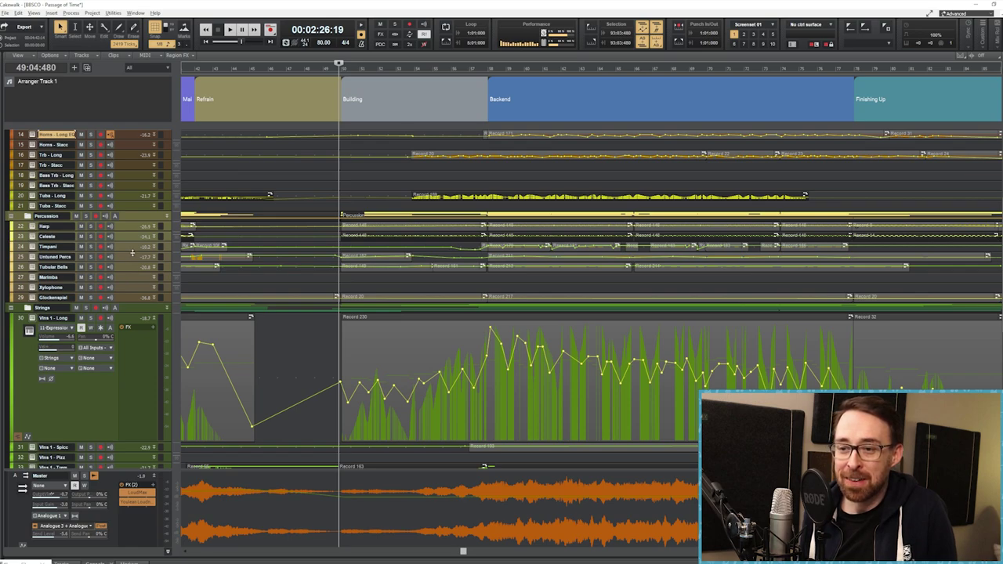
drag(133, 253, 130, 327)
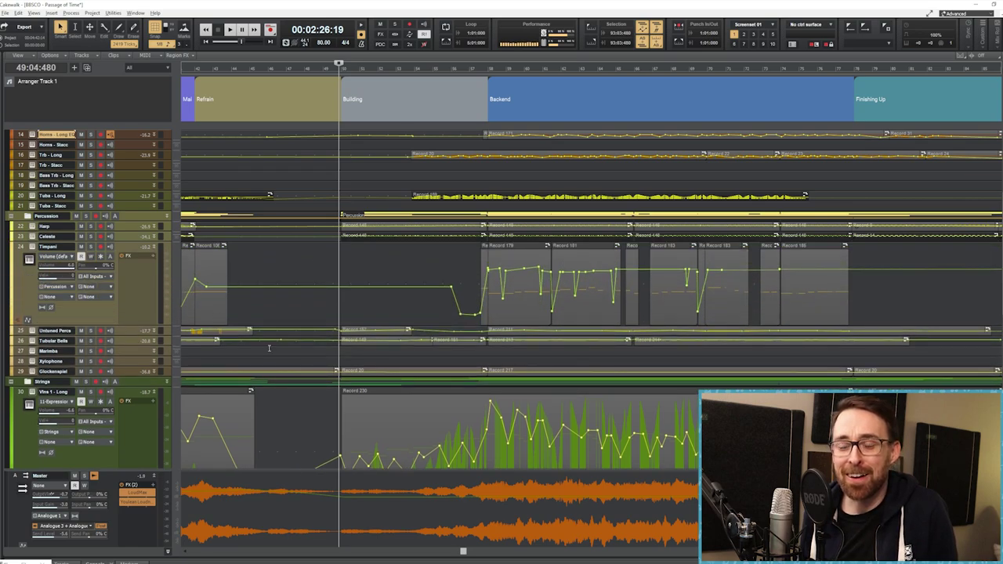
drag(463, 552, 411, 553)
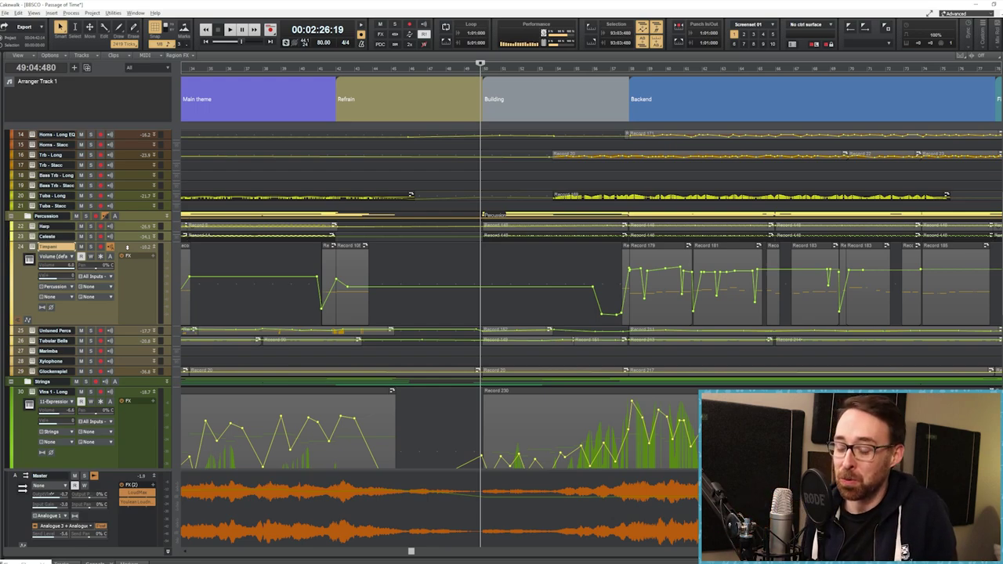
Try raising the flat part of the Timpani volume envelope around the start of the Building section, and level it out again
drag(451, 287, 551, 257)
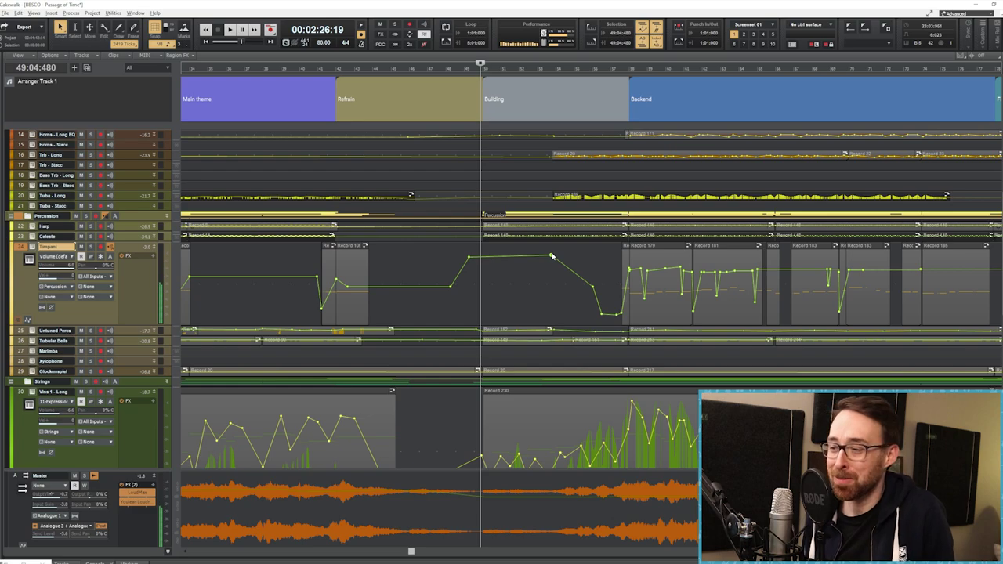
drag(551, 257, 548, 288)
drag(468, 258, 469, 286)
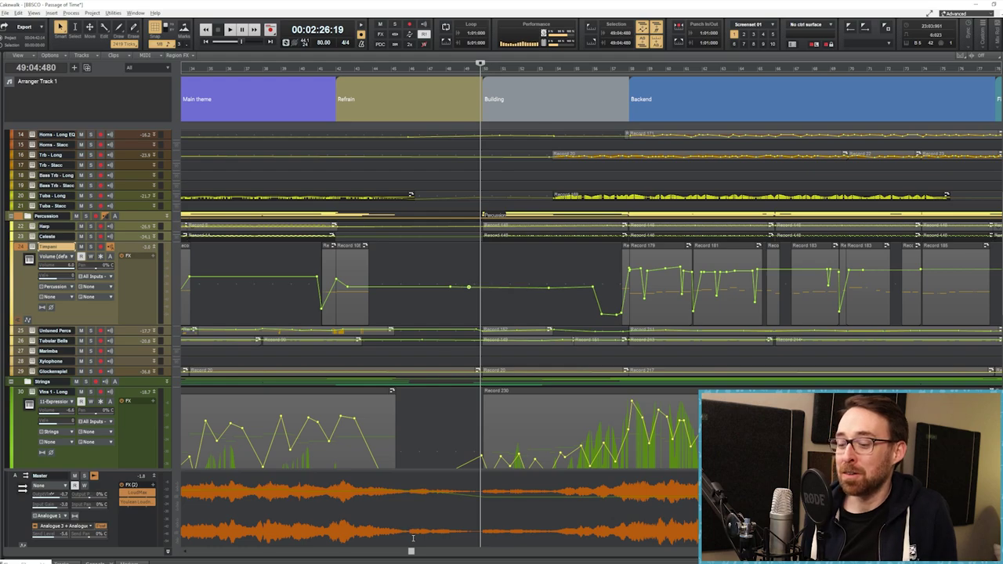
Place the playhead at 1:04:000 just before the Introduction and play the opening of the Timpani part
drag(411, 551, 157, 545)
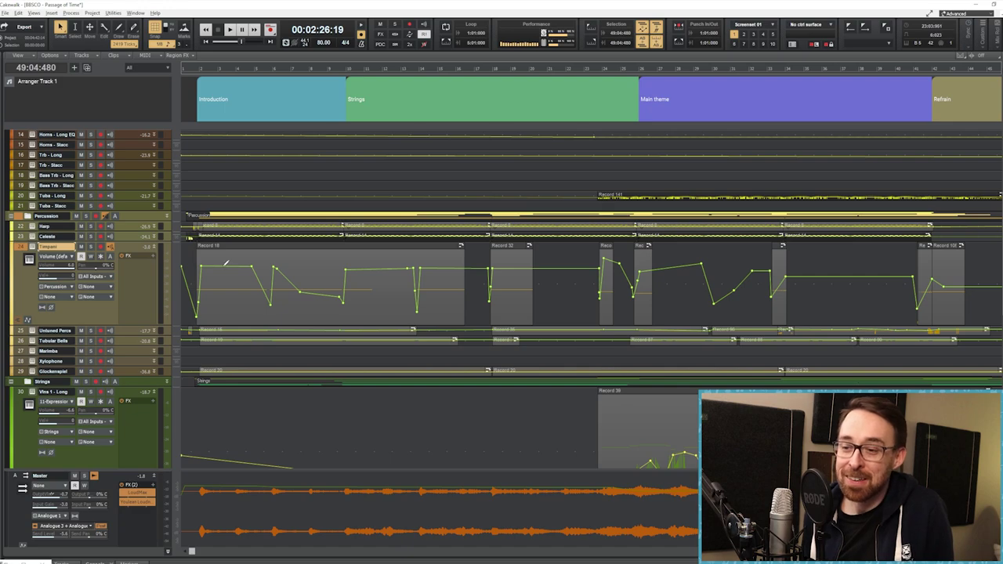
scroll(588, 282, down, 1)
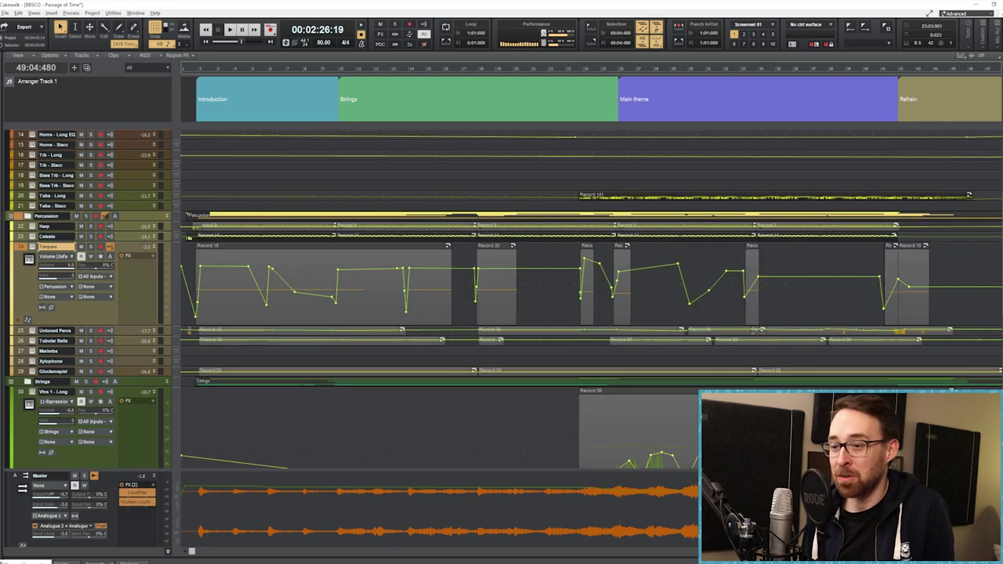
scroll(322, 267, up, 4)
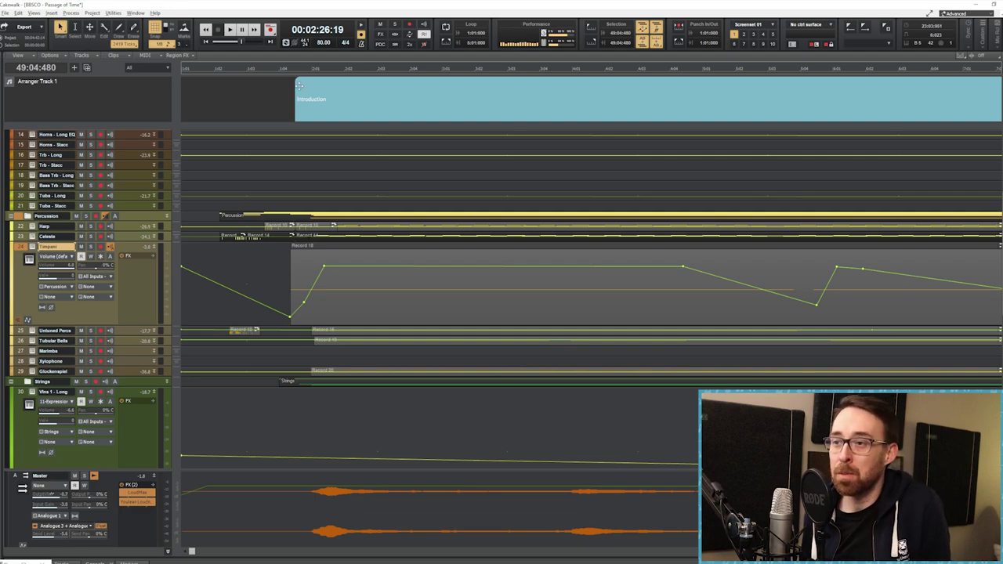
click(304, 88)
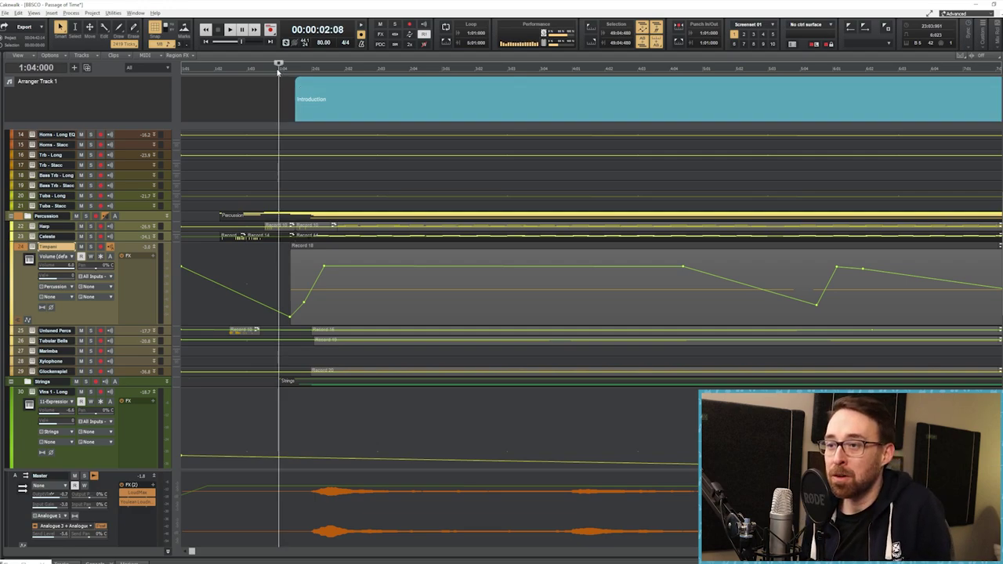
key(space)
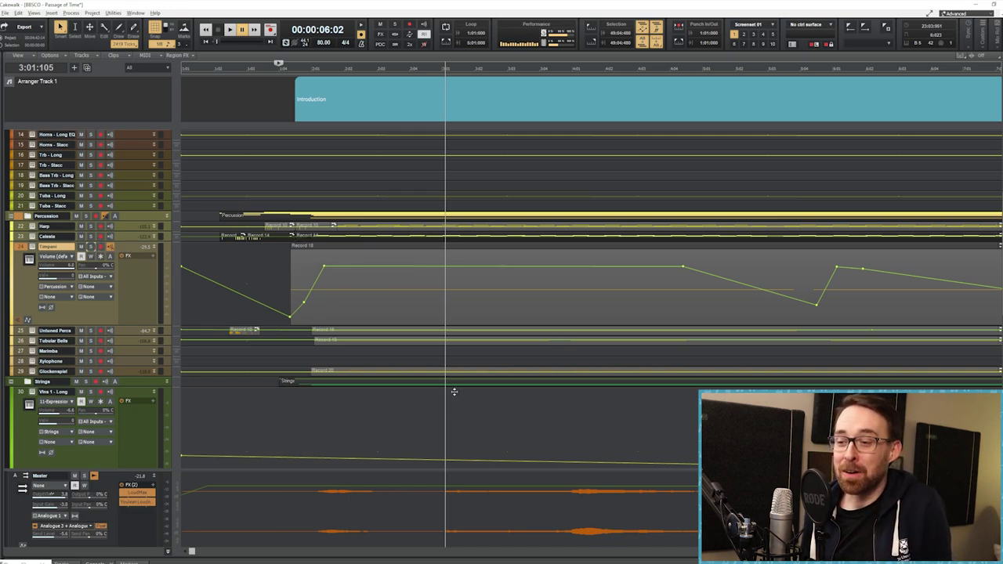
scroll(259, 295, down, 2)
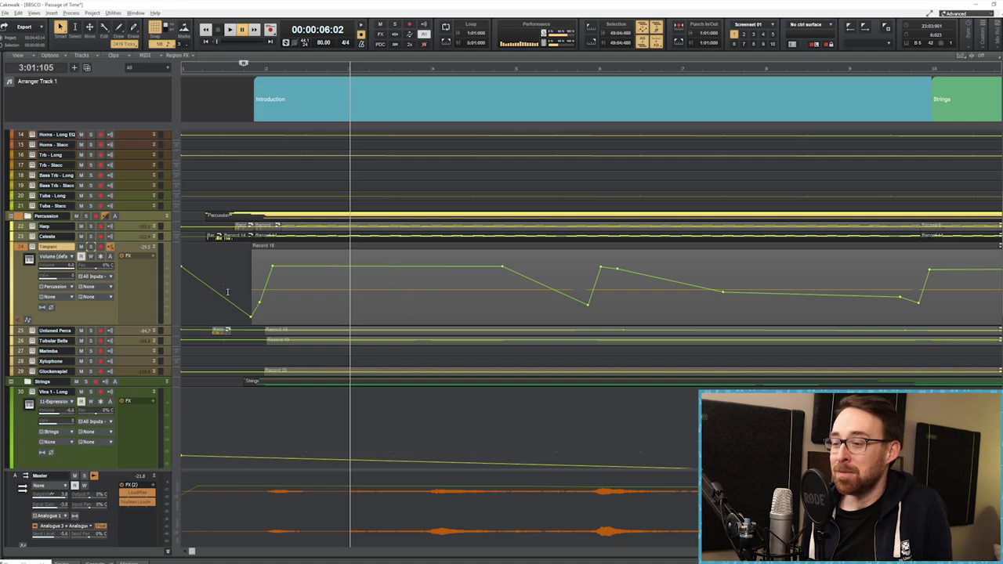
Place the playhead at 1:03:000 before the Introduction and play the opening into measure 3
click(224, 68)
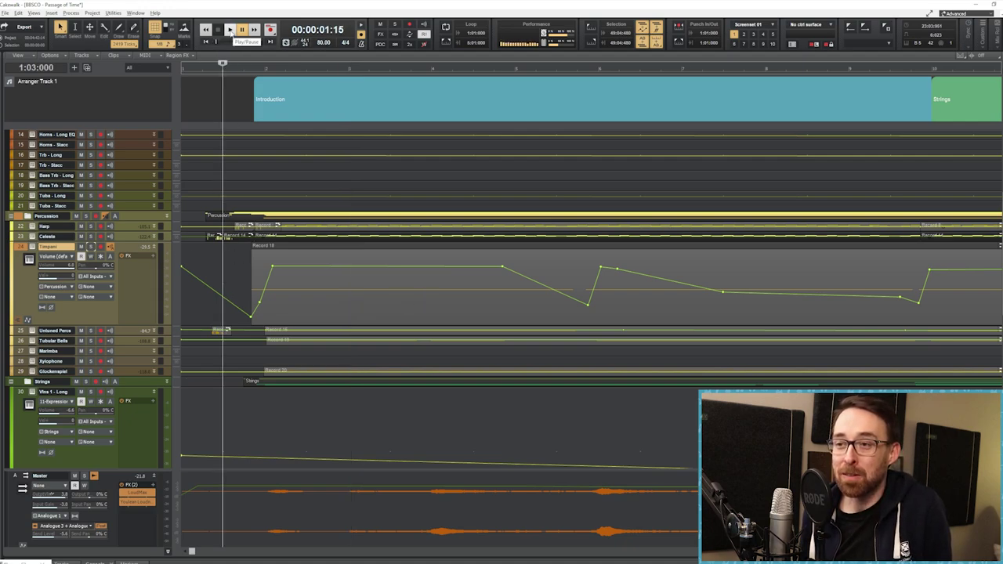
click(230, 30)
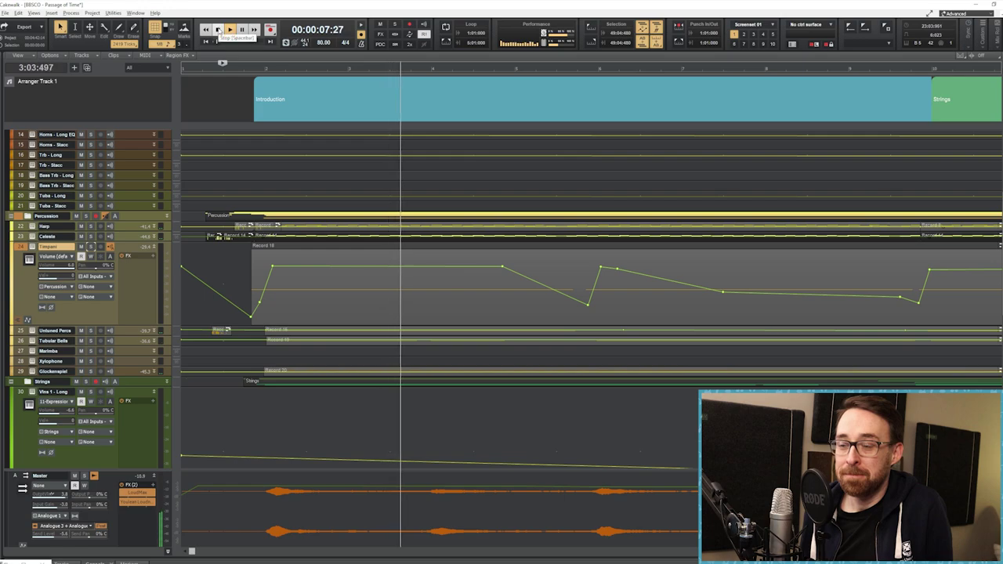
click(219, 30)
Select the Oboes - Long track and the Bassoon - Long track in the Winds folder to audition each one
scroll(502, 274, up, 5)
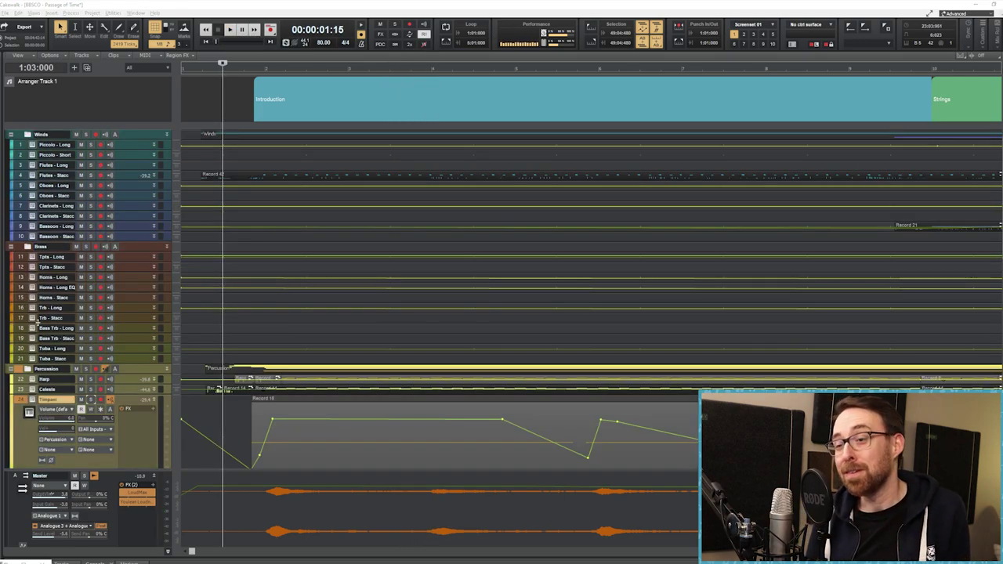
click(130, 186)
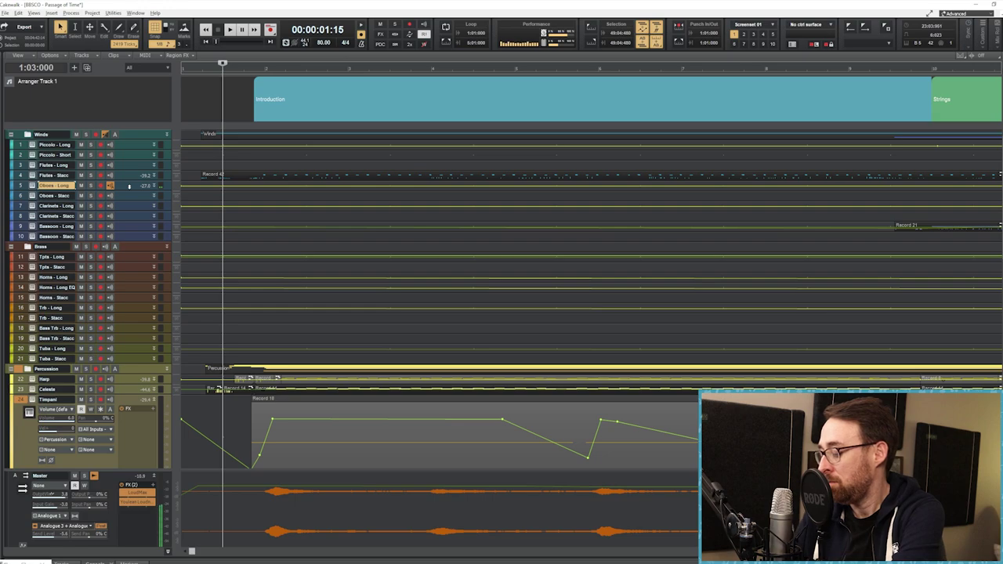
click(133, 223)
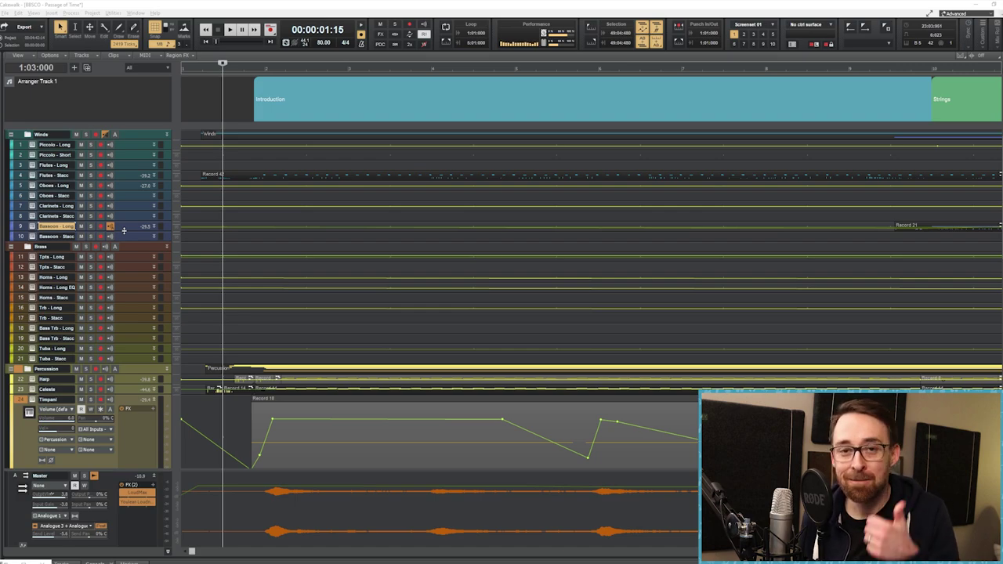
Switch to the larger multi-library Passage of Time project and look through its brass, percussion and strings tracks
key(shift+f)
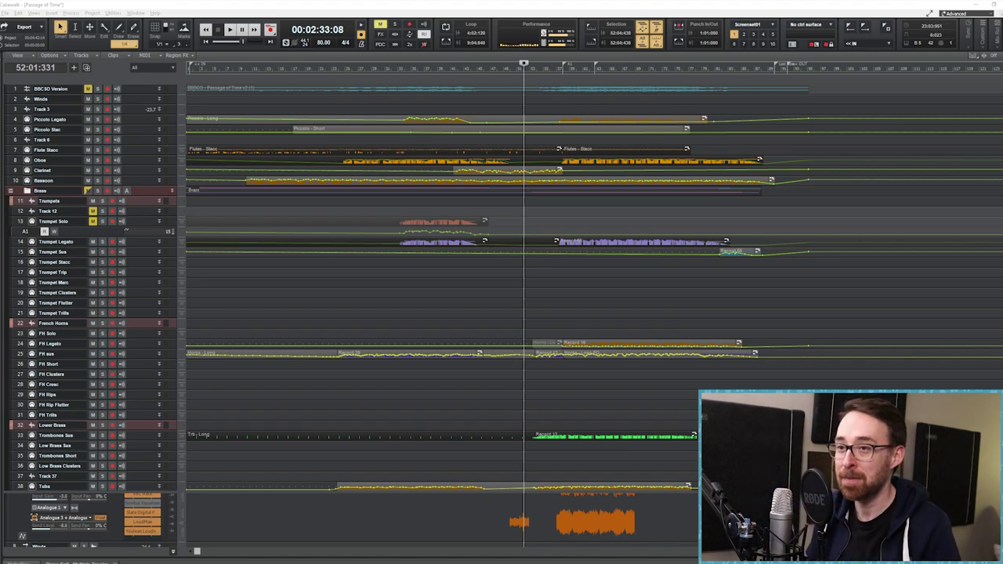
scroll(192, 151, down, 3)
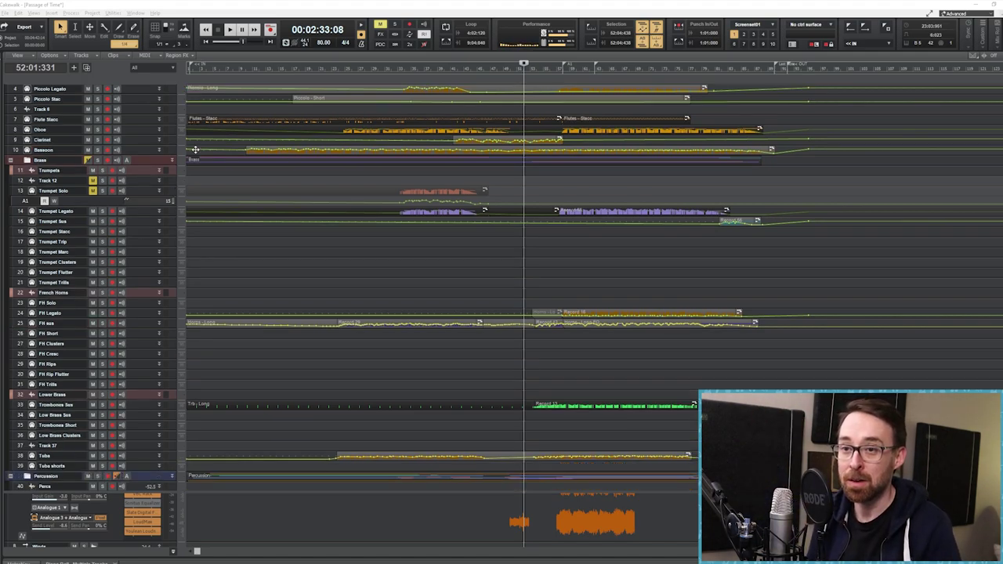
scroll(220, 169, down, 15)
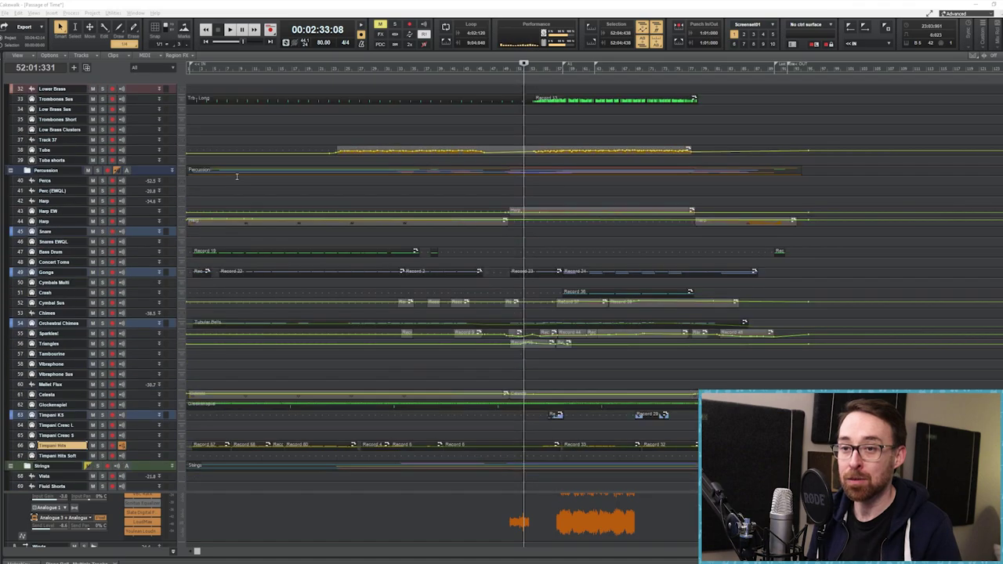
scroll(236, 177, down, 6)
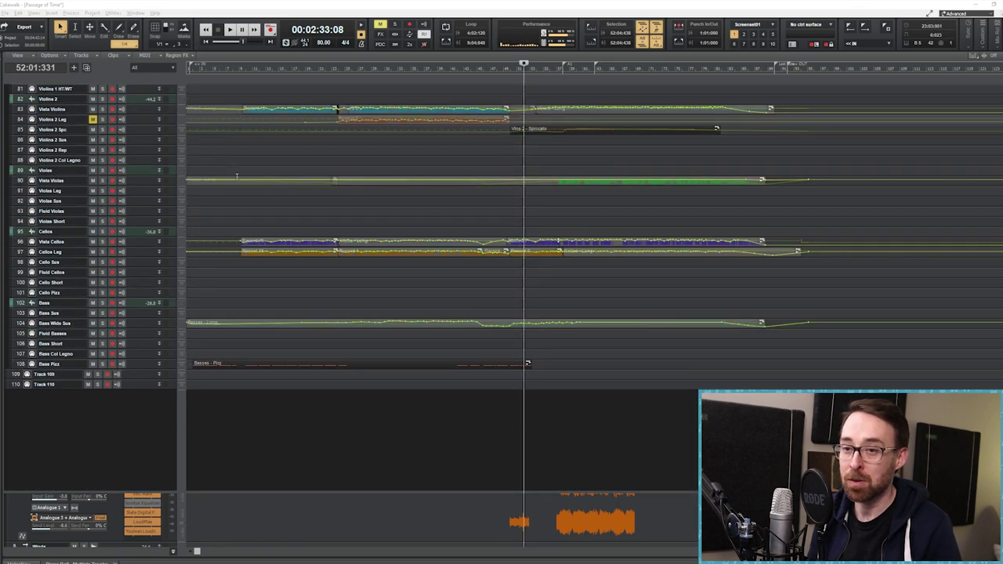
scroll(236, 177, up, 7)
scroll(236, 176, up, 15)
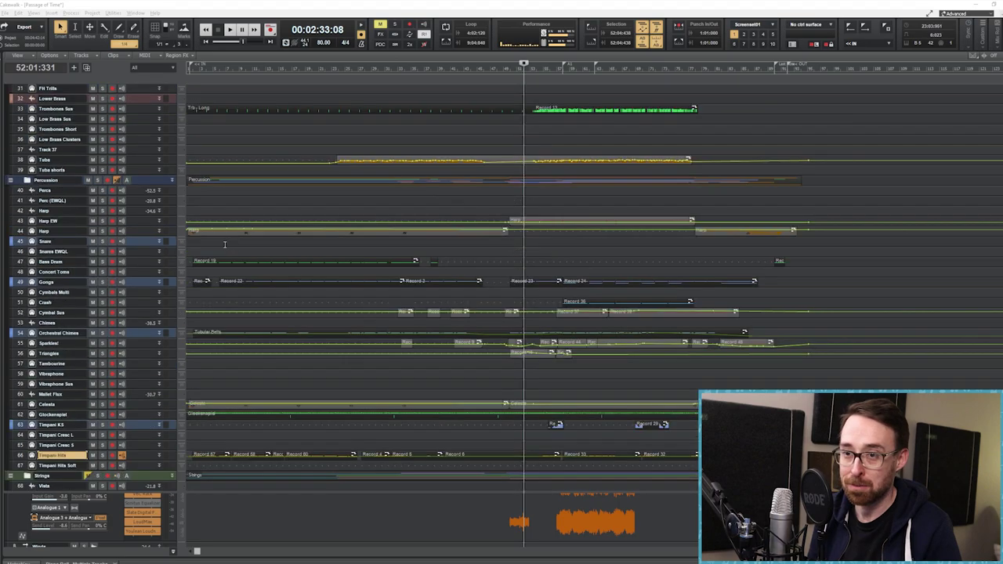
Play the larger project from 52:01:331 through to the ending while following the winds, brass, percussion and strings tracks, and stop playback
scroll(224, 245, up, 3)
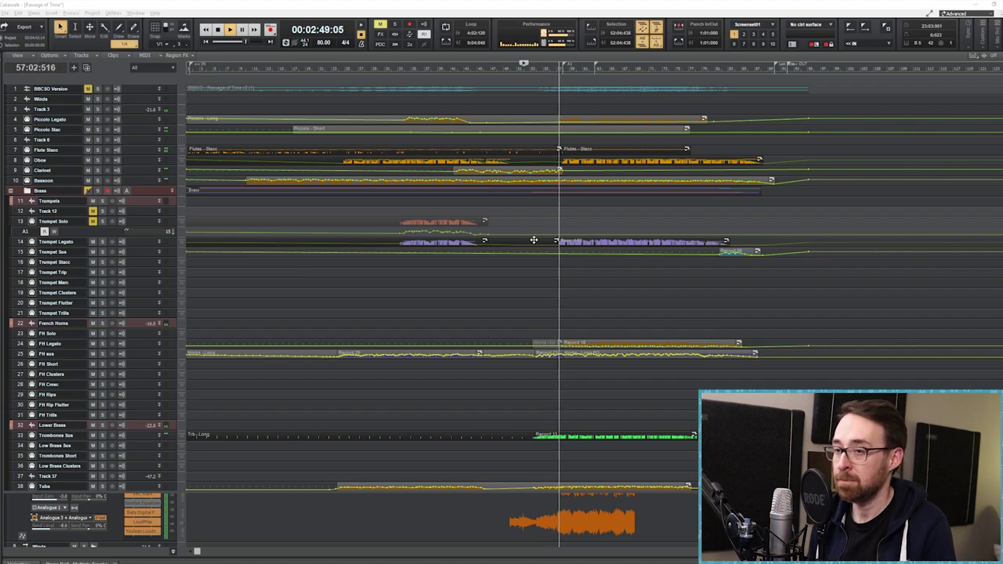
scroll(534, 240, down, 10)
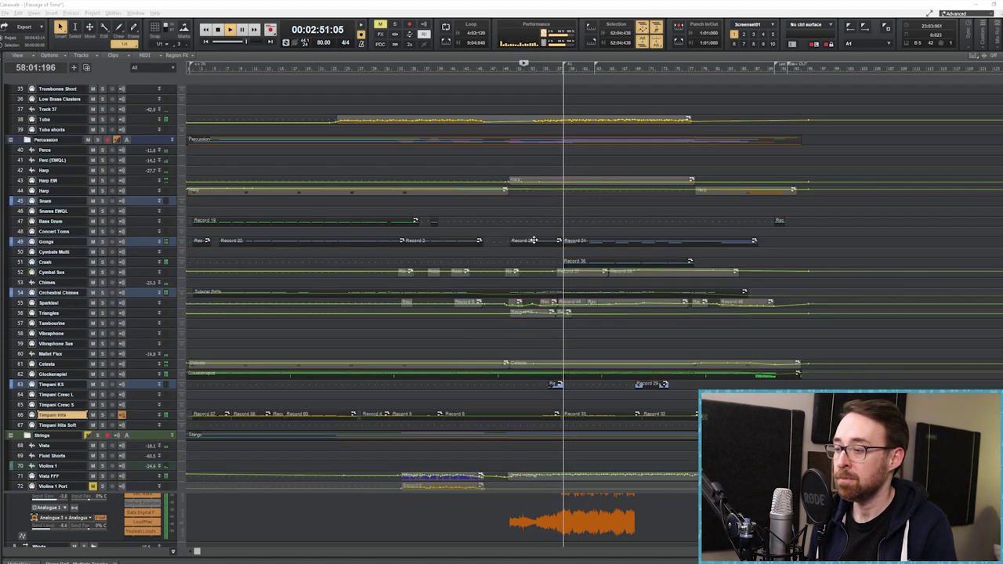
scroll(534, 240, down, 9)
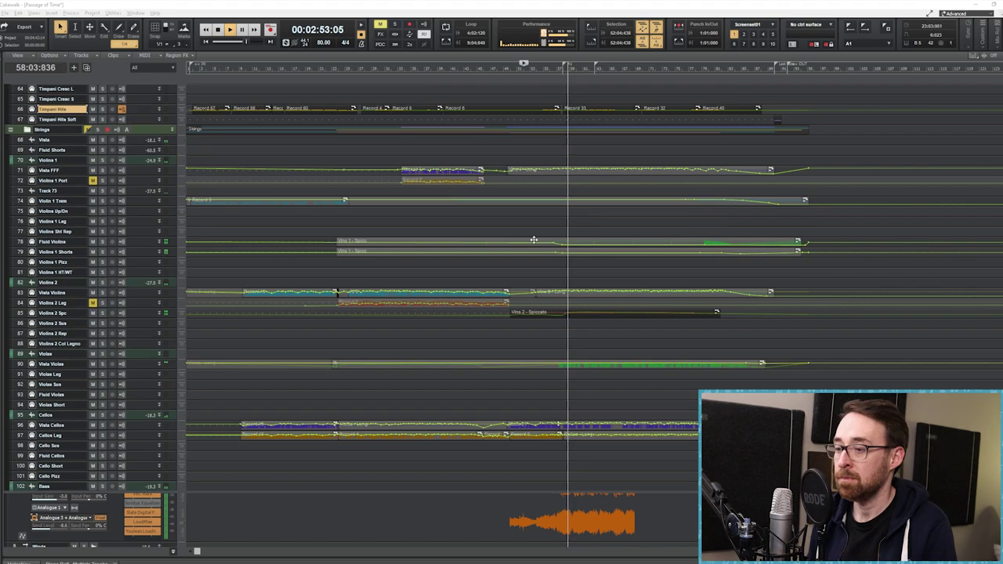
scroll(534, 239, down, 4)
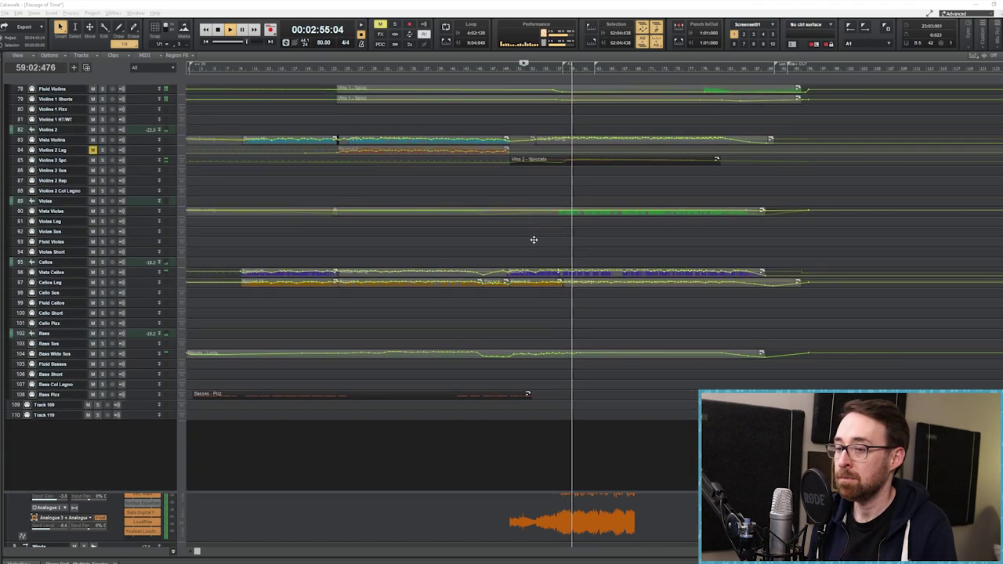
scroll(534, 240, up, 16)
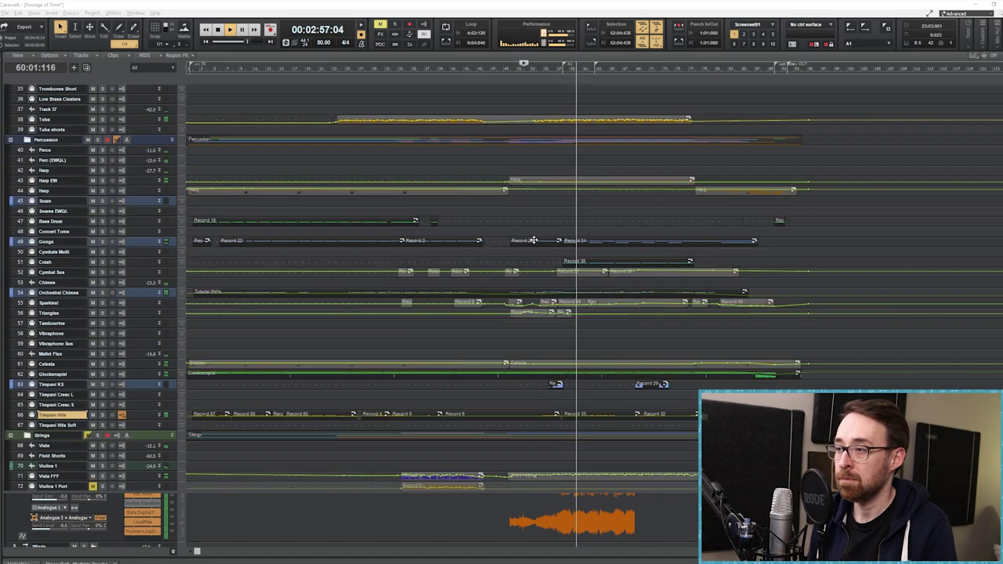
scroll(534, 240, up, 7)
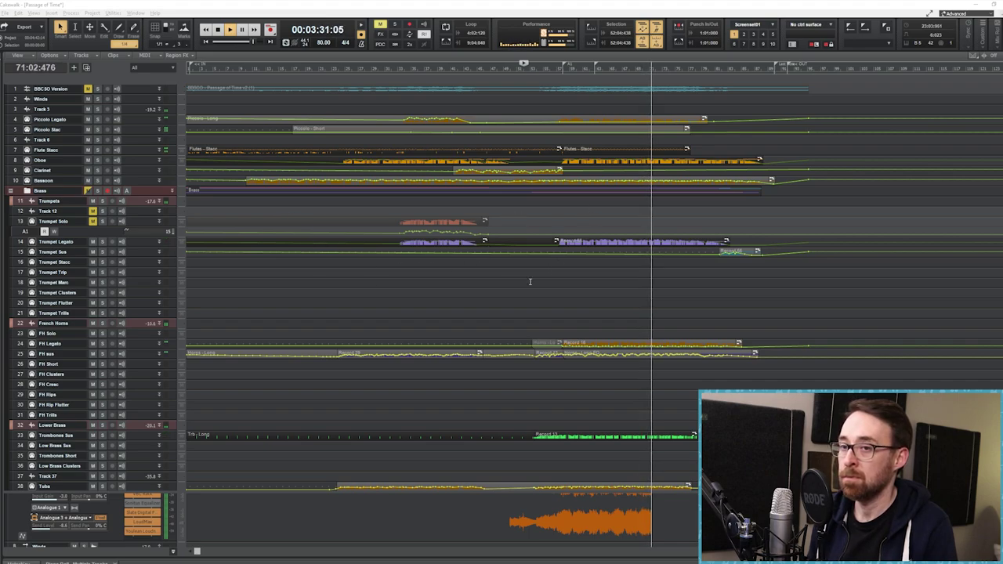
scroll(441, 302, down, 3)
scroll(441, 301, down, 6)
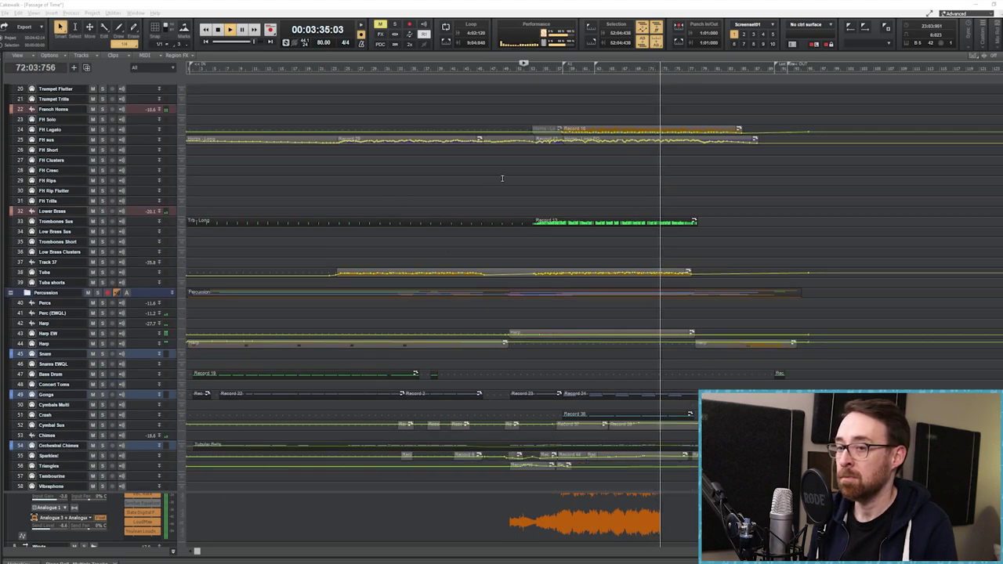
scroll(503, 185, down, 4)
scroll(503, 184, down, 4)
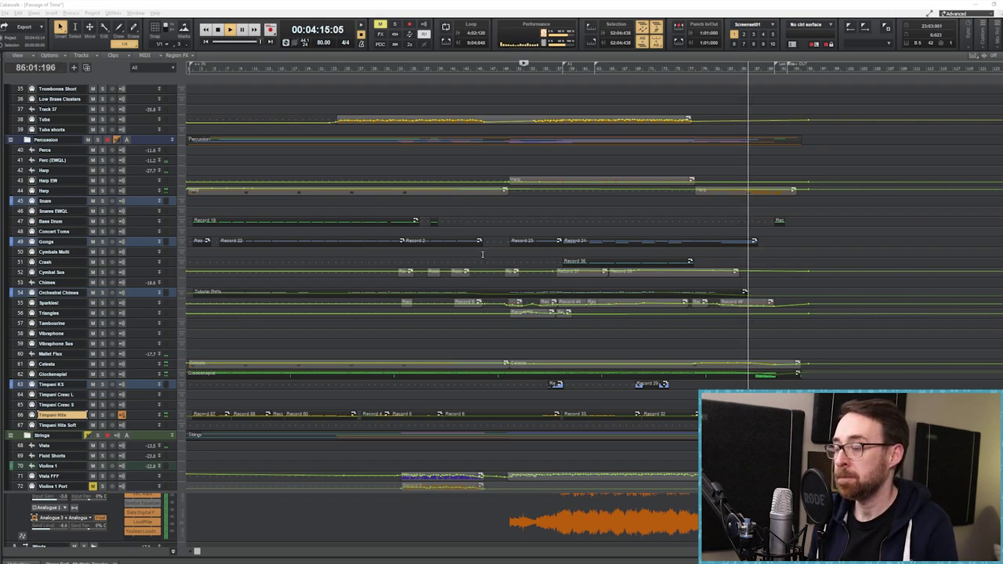
scroll(553, 254, up, 8)
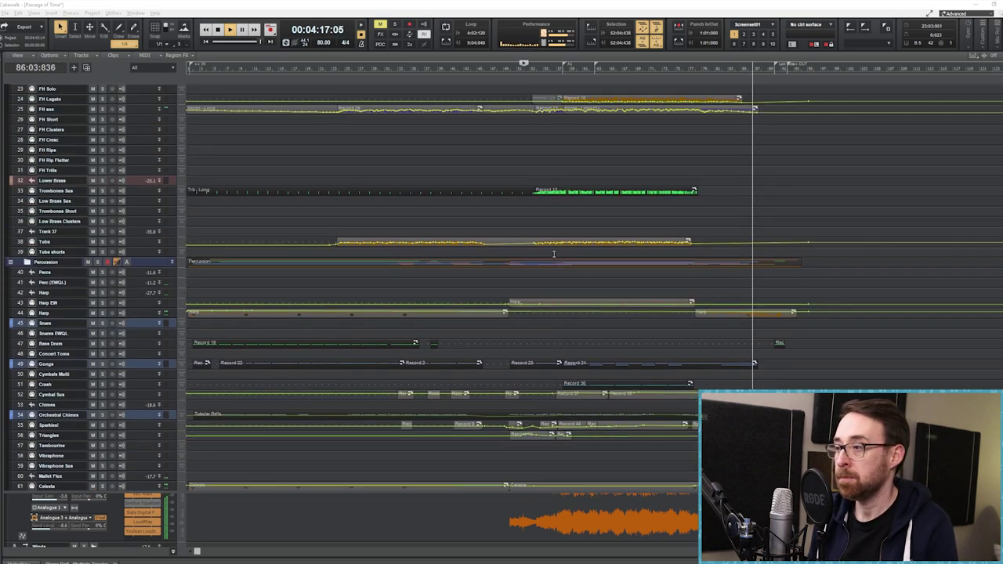
scroll(554, 254, up, 3)
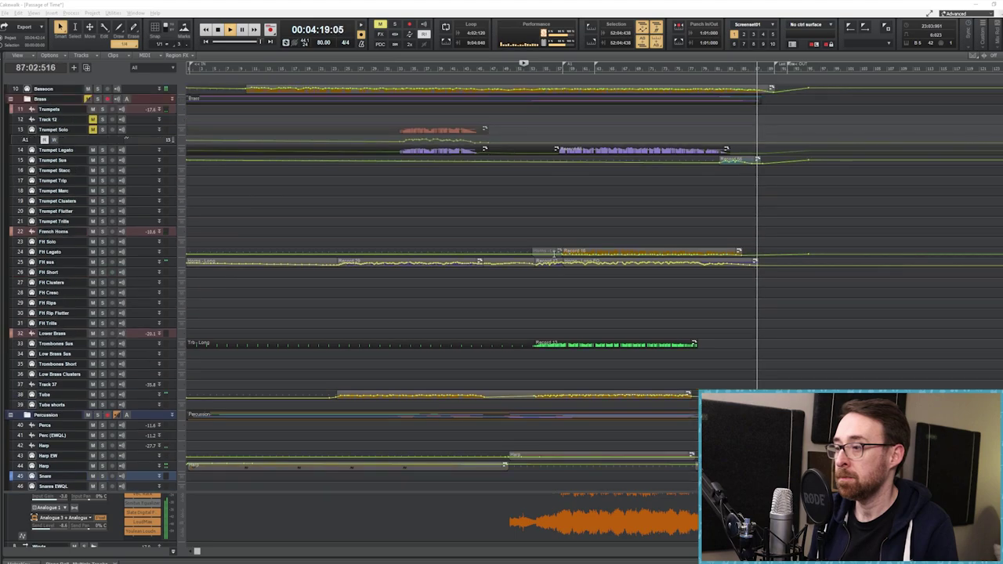
scroll(553, 254, up, 1)
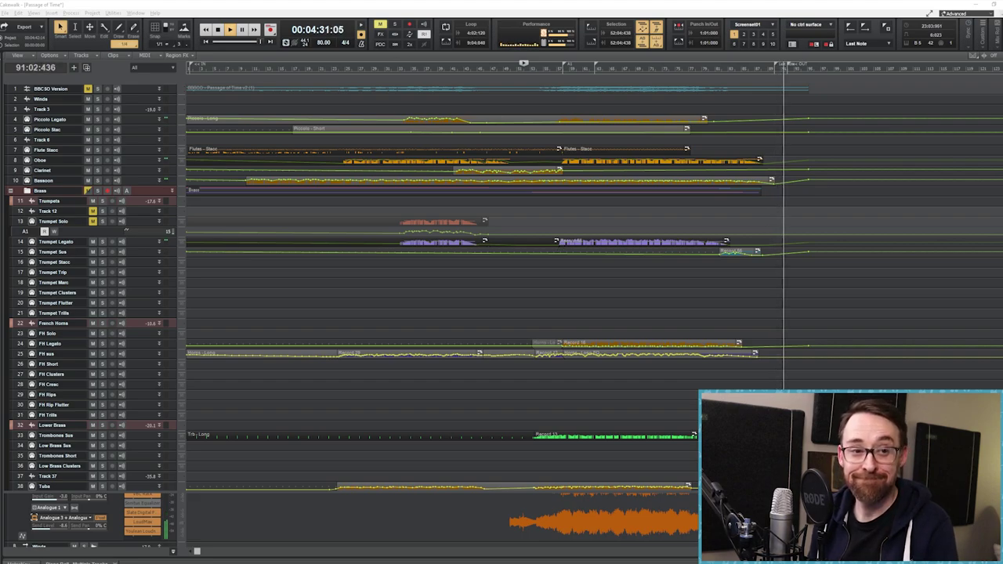
key(space)
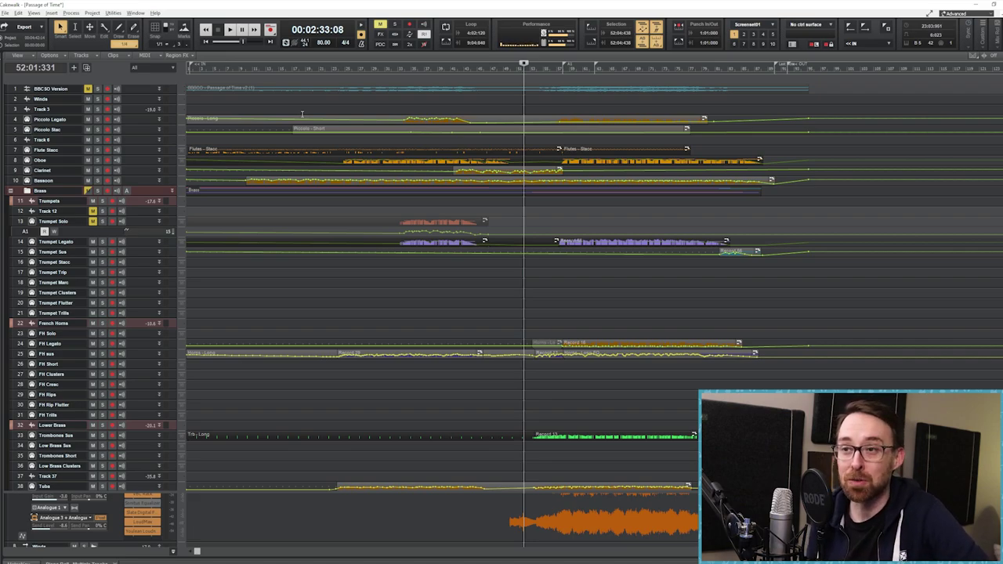
Review the larger project's track list from Trumpet Legato down to the cellos and back up with playback stopped
scroll(304, 141, down, 1)
scroll(309, 189, up, 1)
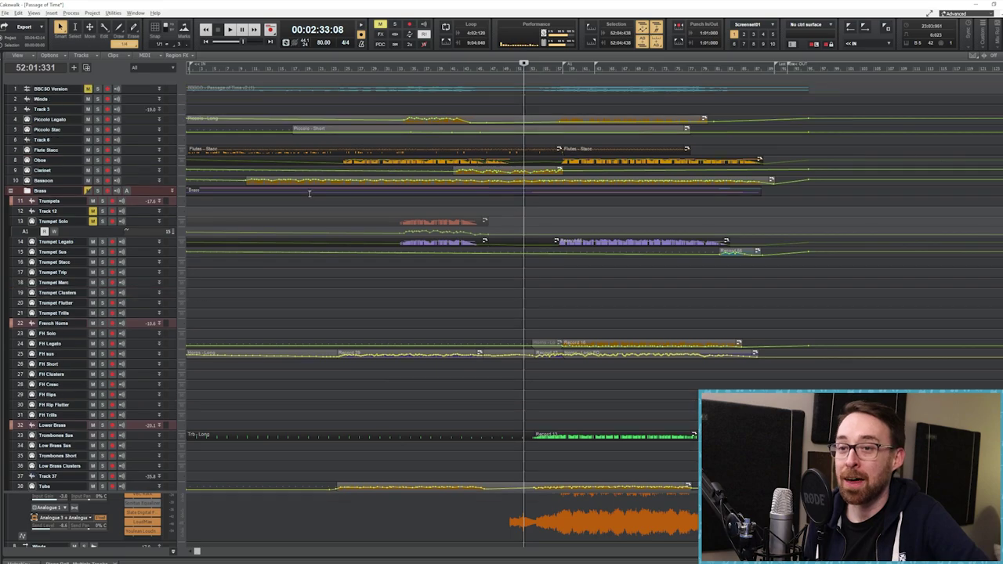
scroll(314, 165, down, 5)
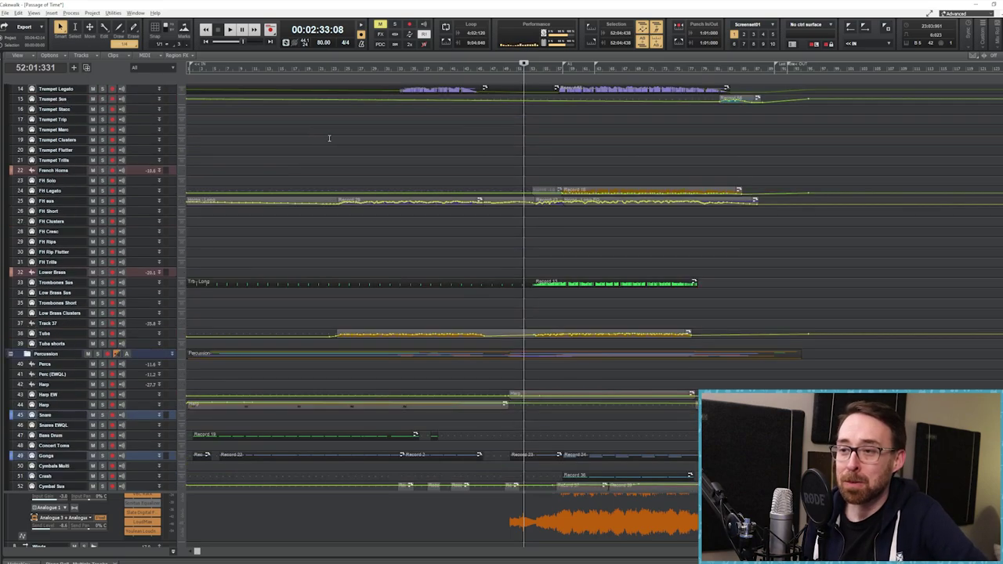
scroll(333, 144, down, 14)
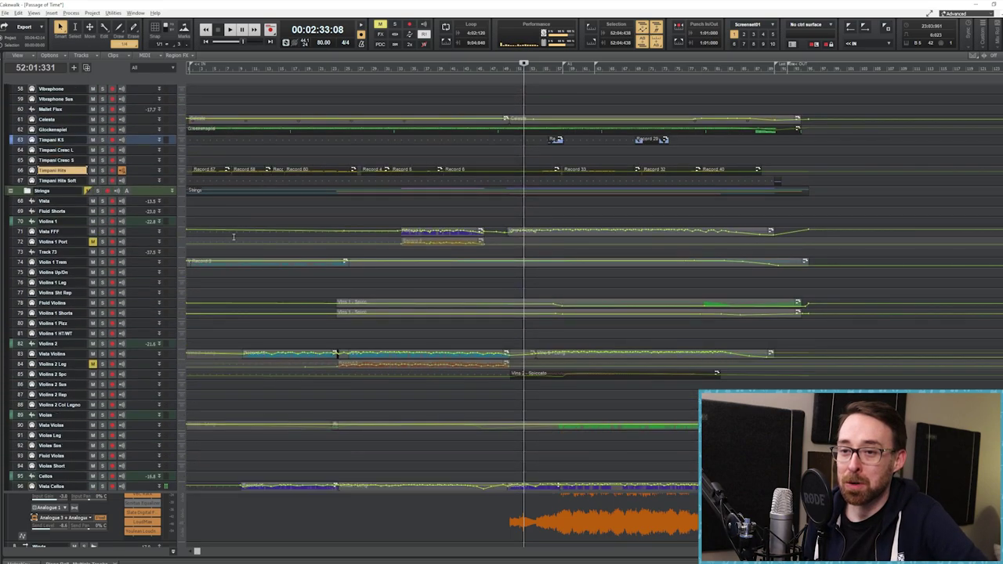
scroll(347, 154, up, 11)
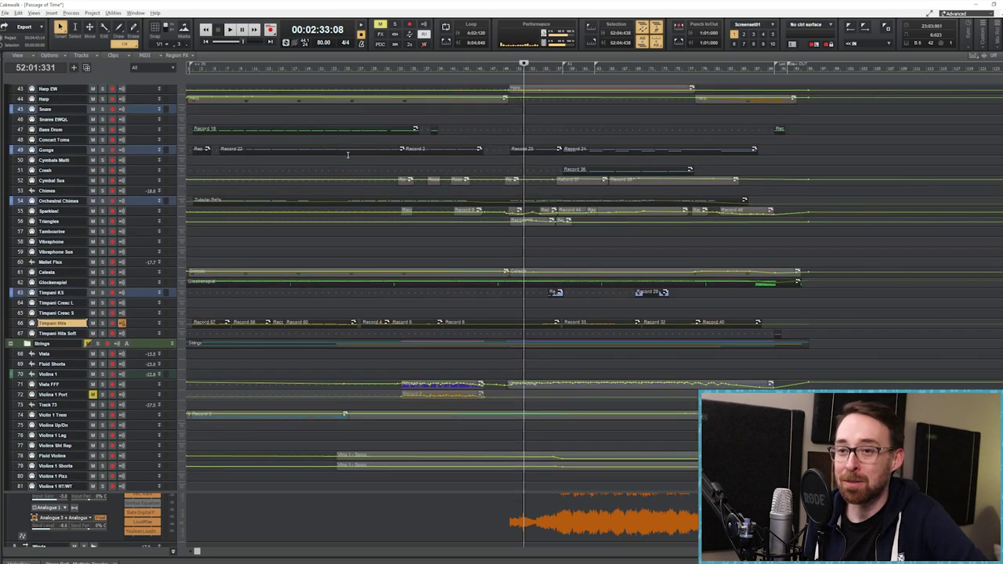
scroll(347, 154, up, 8)
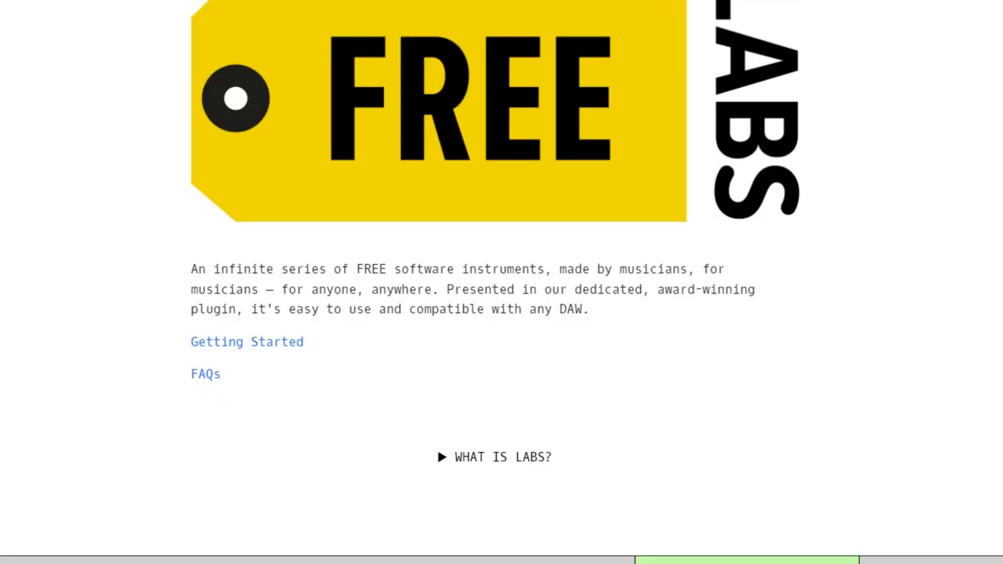
Switch to the LABS web page and browse its catalogue of free software instruments
scroll(501, 283, down, 5)
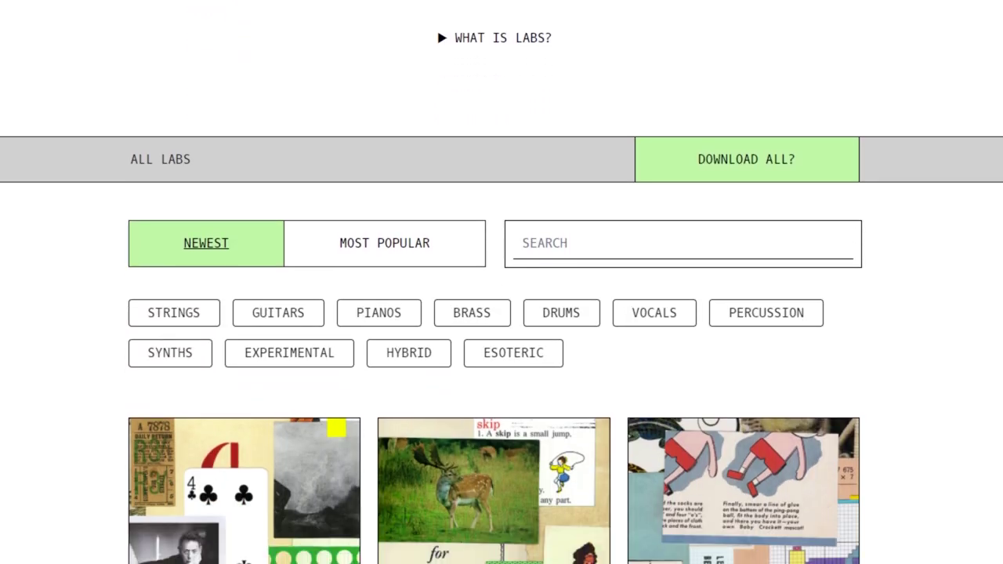
scroll(501, 282, down, 10)
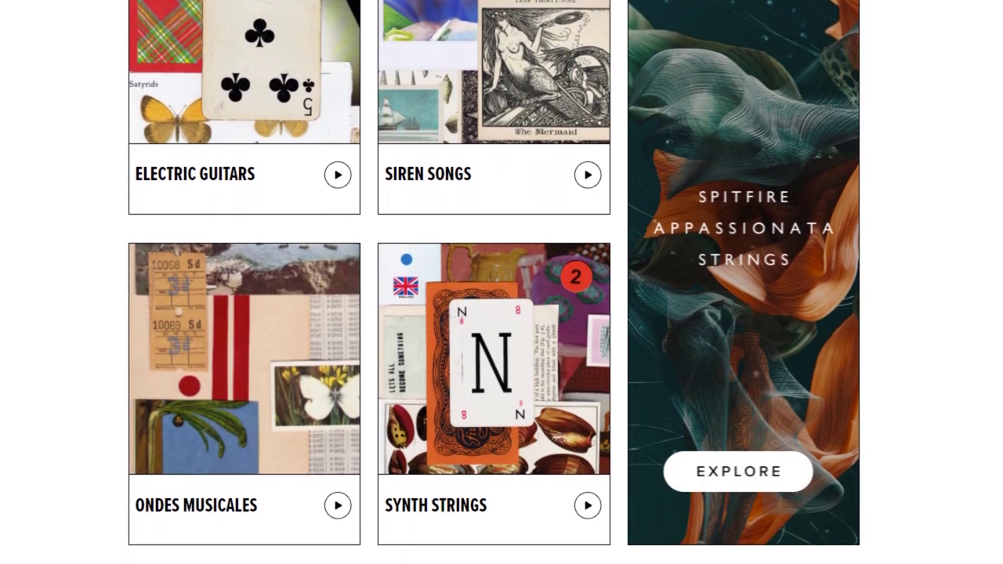
scroll(502, 283, down, 10)
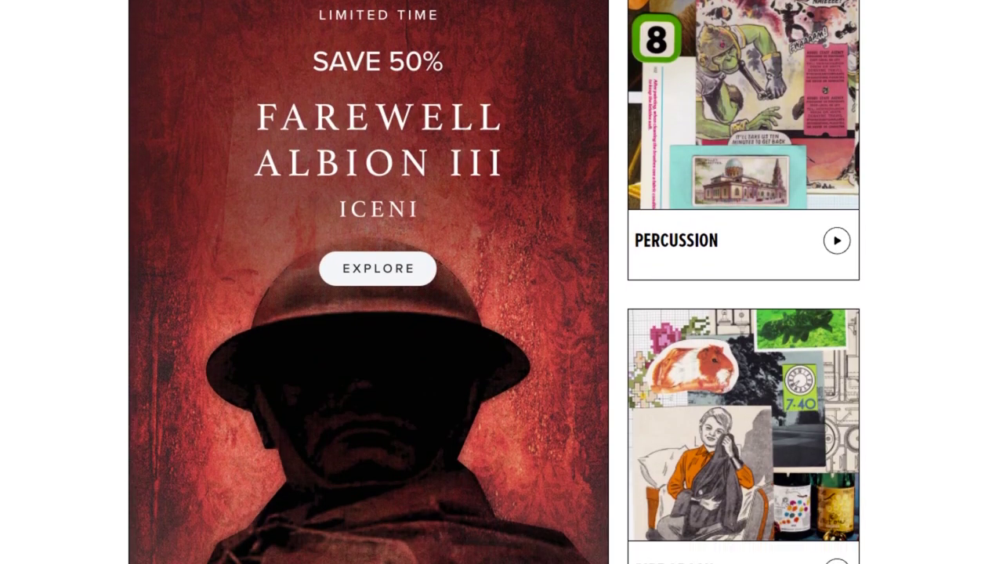
scroll(502, 282, down, 10)
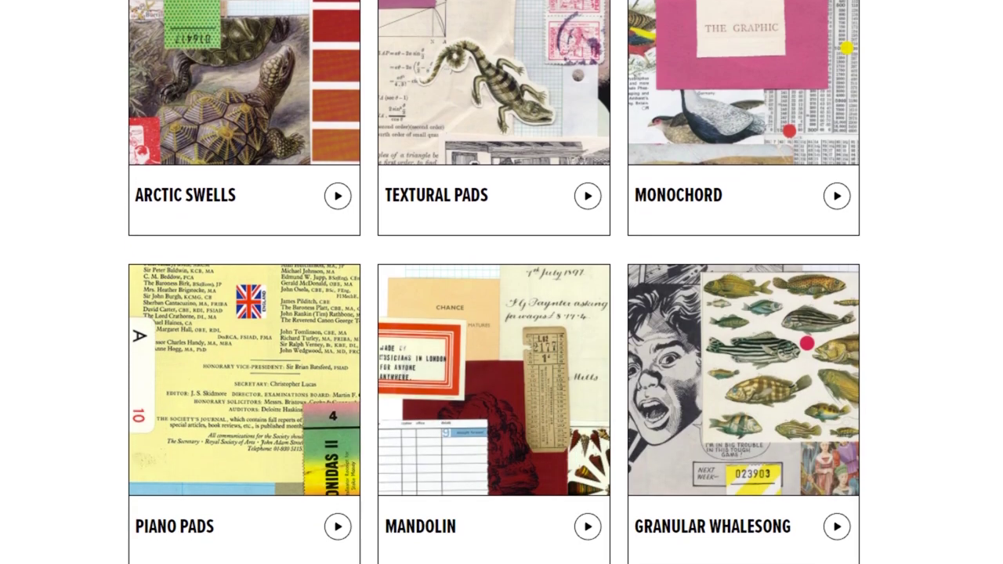
scroll(502, 282, down, 10)
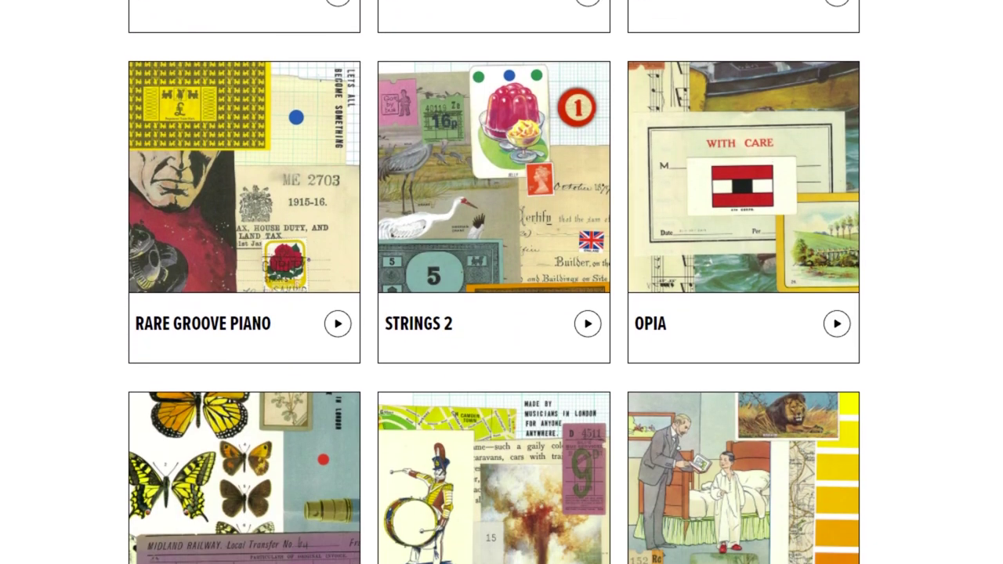
scroll(502, 282, down, 2)
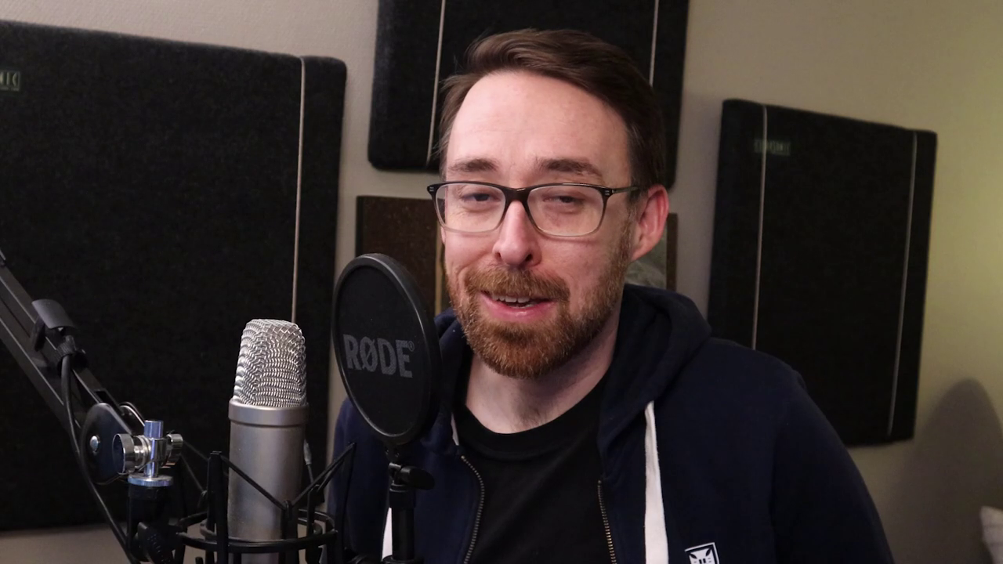